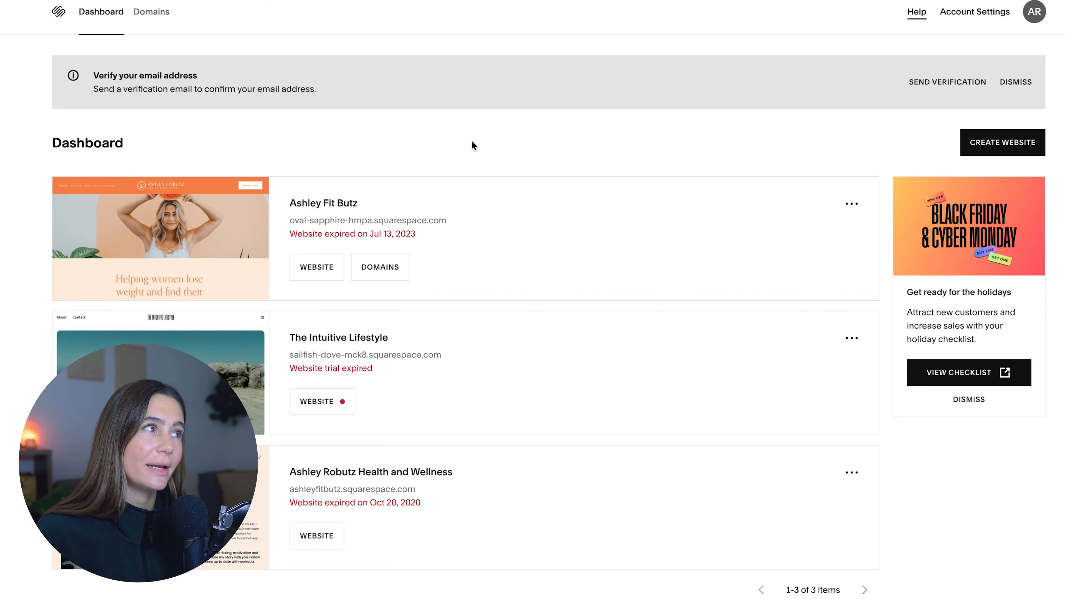
- Start a new website, search for the topic "ecomm" and choose Health as the site topic
{"action": "left_click", "coordinate": [977, 144]}
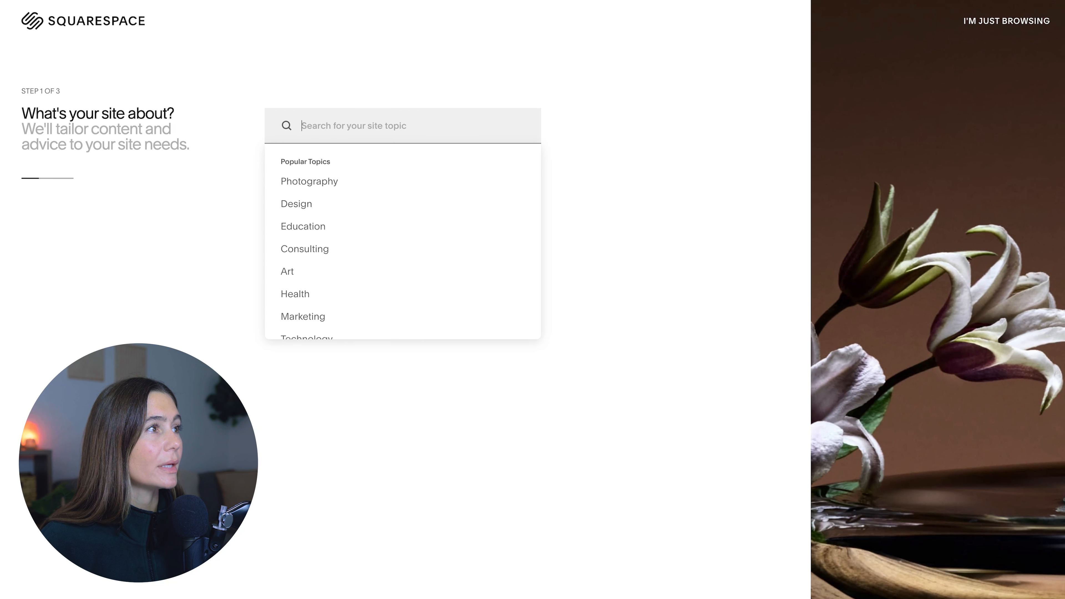
{"action": "type", "text": "e"}
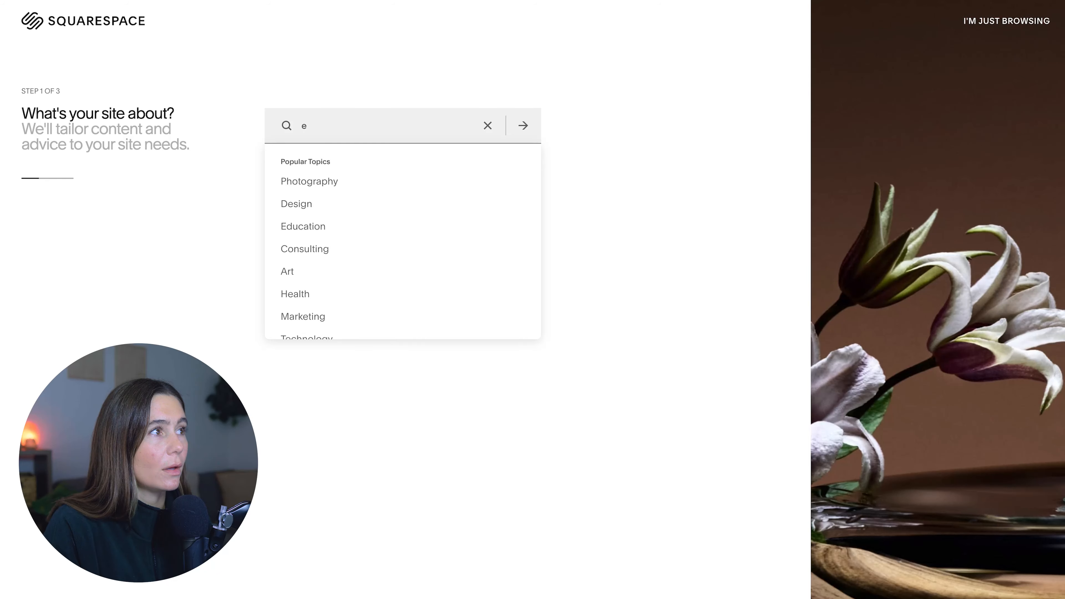
{"action": "type", "text": "commerce"}
{"action": "key", "text": "Return"}
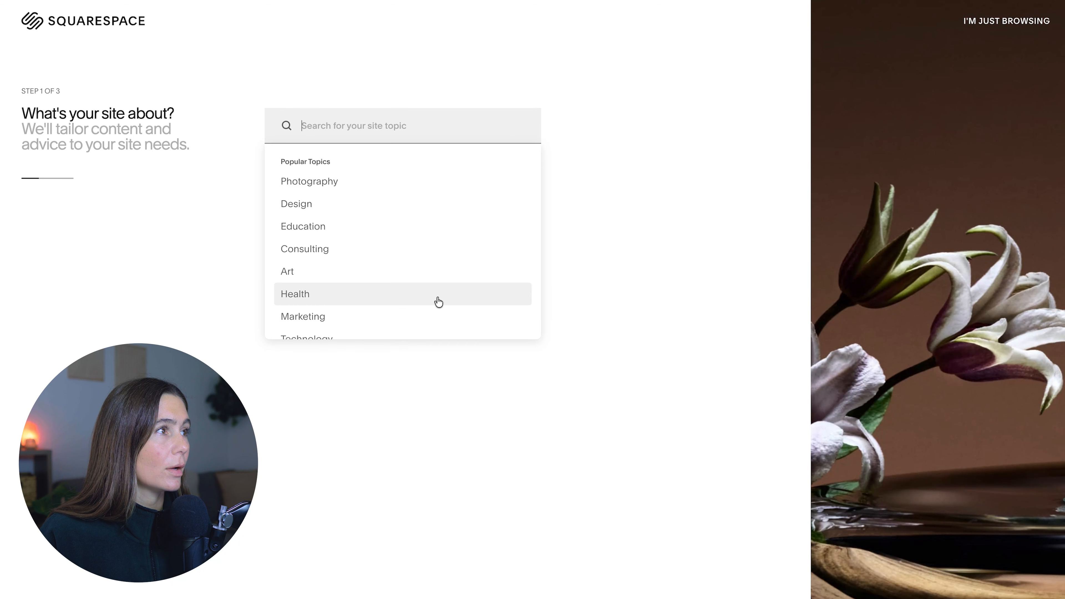
{"action": "left_click", "coordinate": [439, 302]}
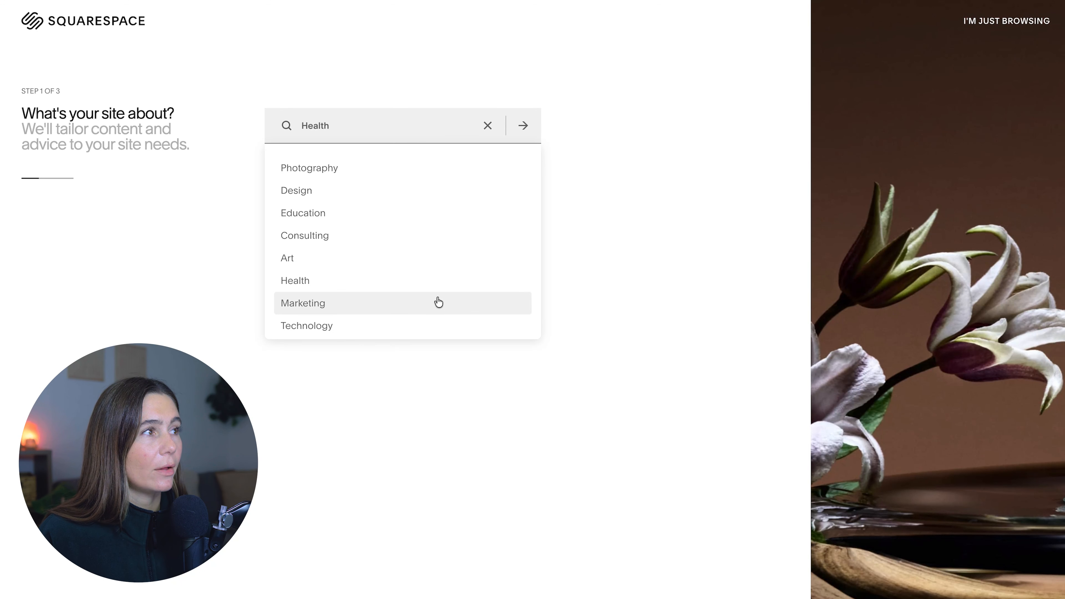
- Choose online courses, memberships, community, blog, appointments, services and products as the website's goals and finish the setup questions
{"action": "left_click", "coordinate": [612, 311]}
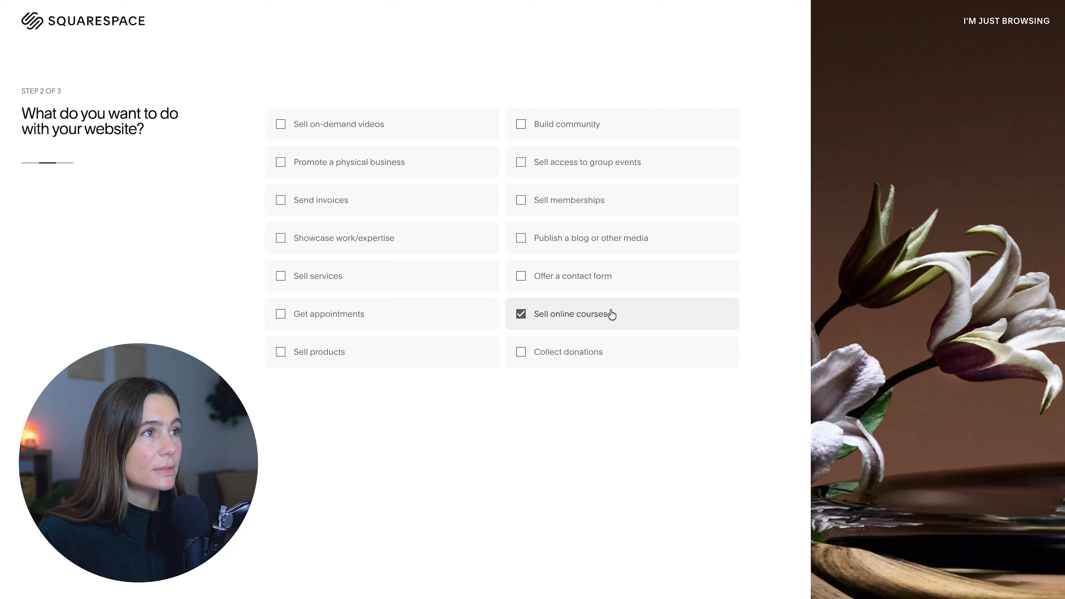
{"action": "left_click", "coordinate": [542, 200]}
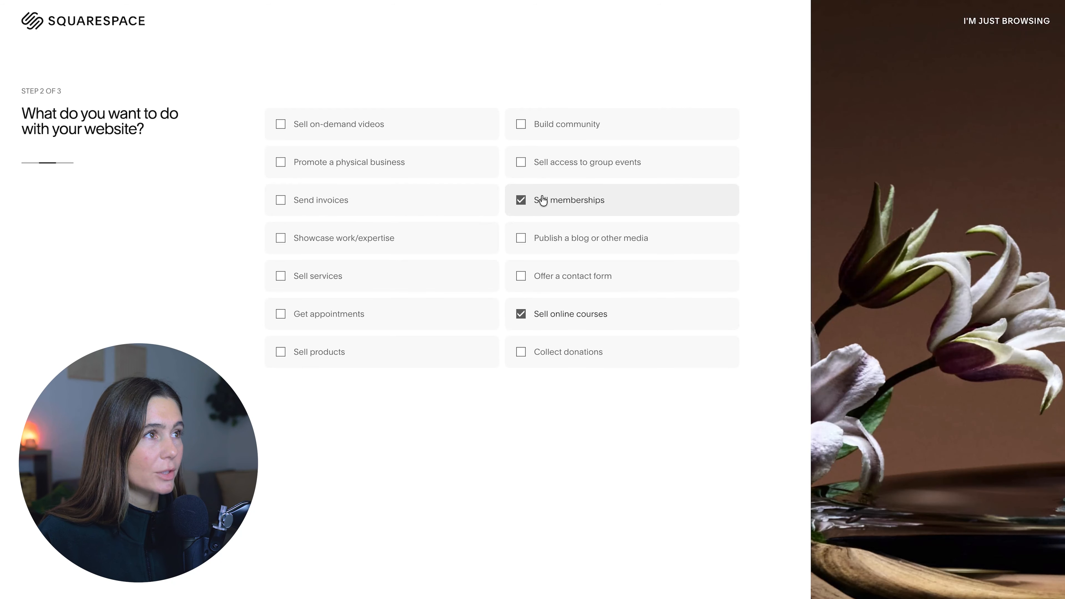
{"action": "left_click", "coordinate": [567, 133]}
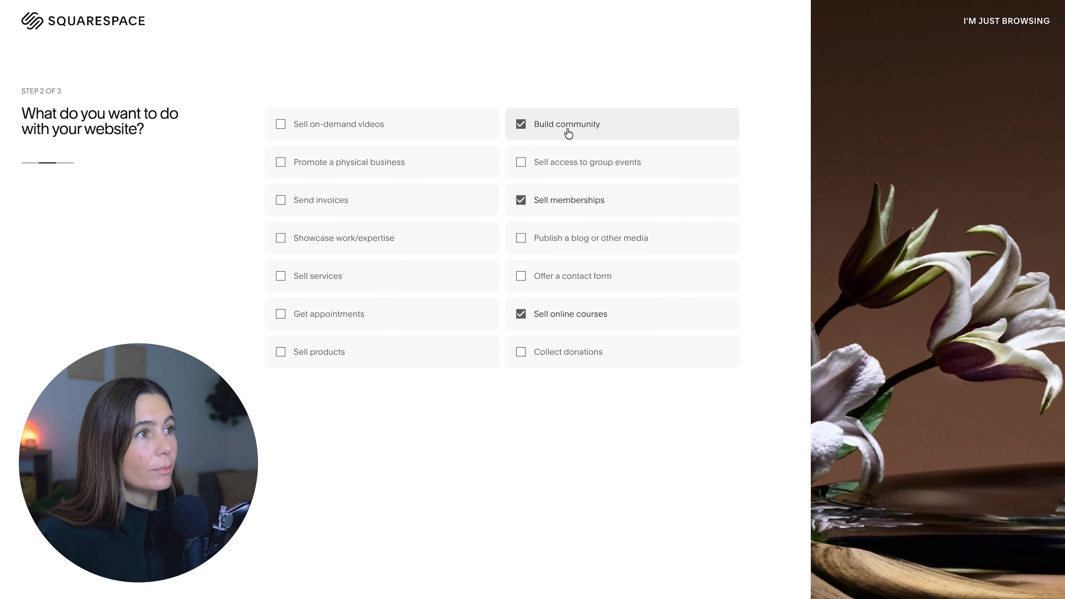
{"action": "left_click", "coordinate": [587, 237]}
{"action": "left_click", "coordinate": [337, 312]}
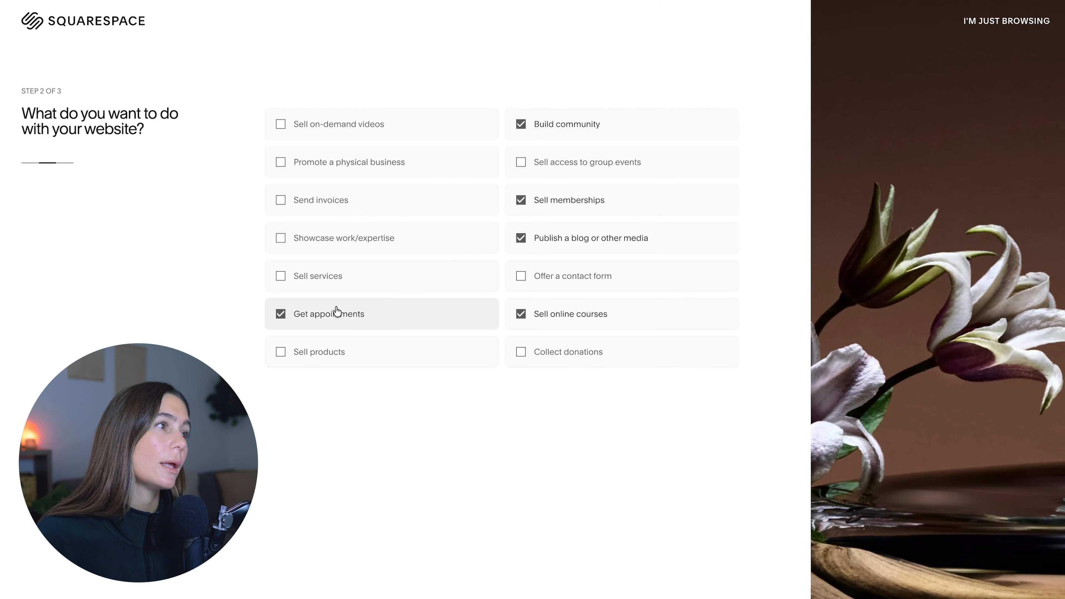
{"action": "left_click", "coordinate": [339, 282]}
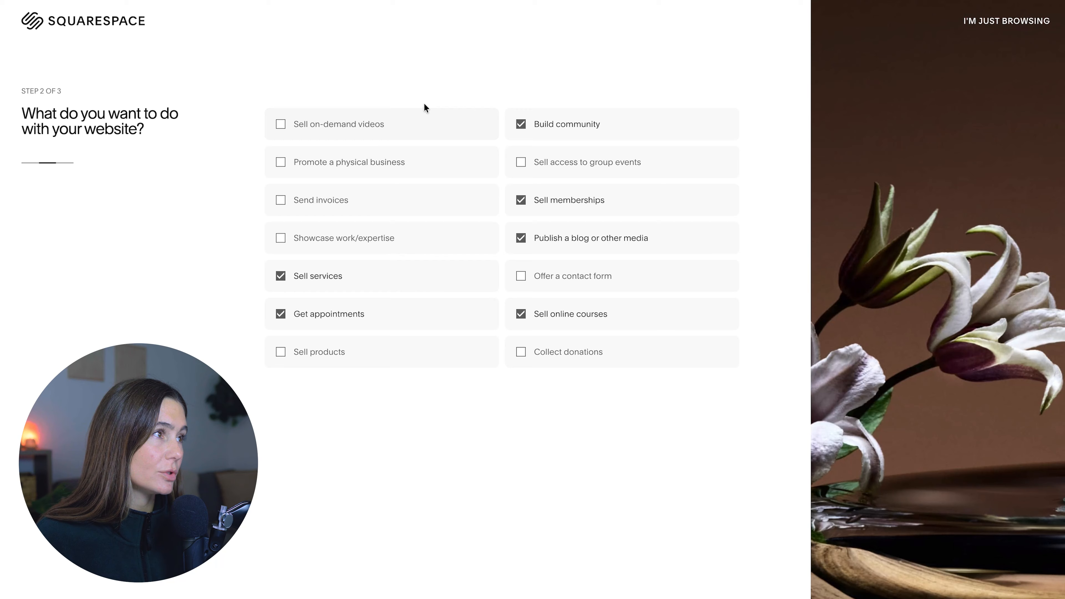
{"action": "left_click", "coordinate": [302, 355]}
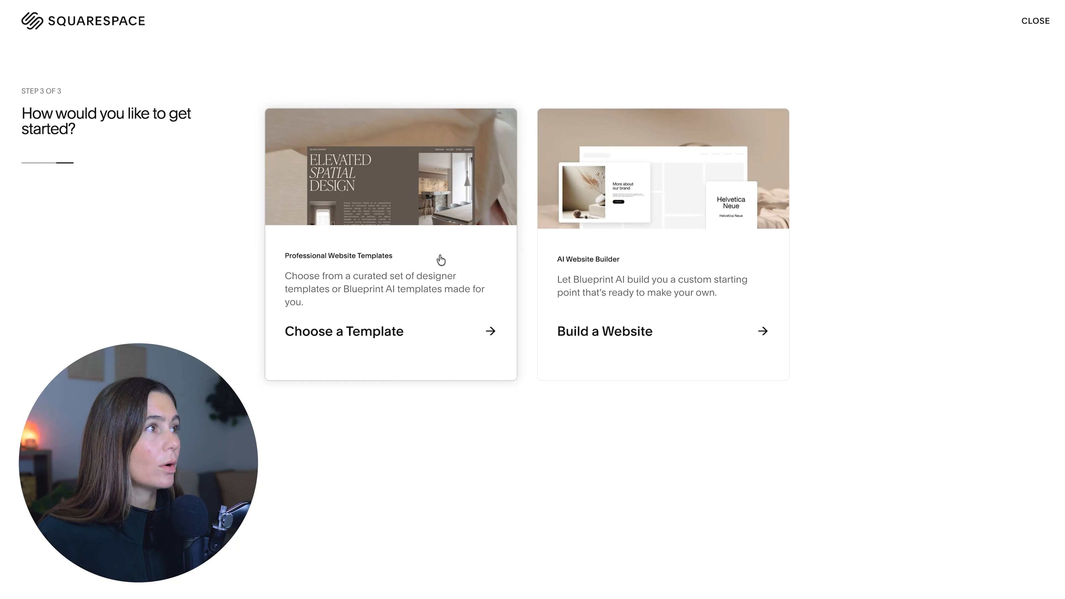
{"action": "left_click", "coordinate": [441, 260]}
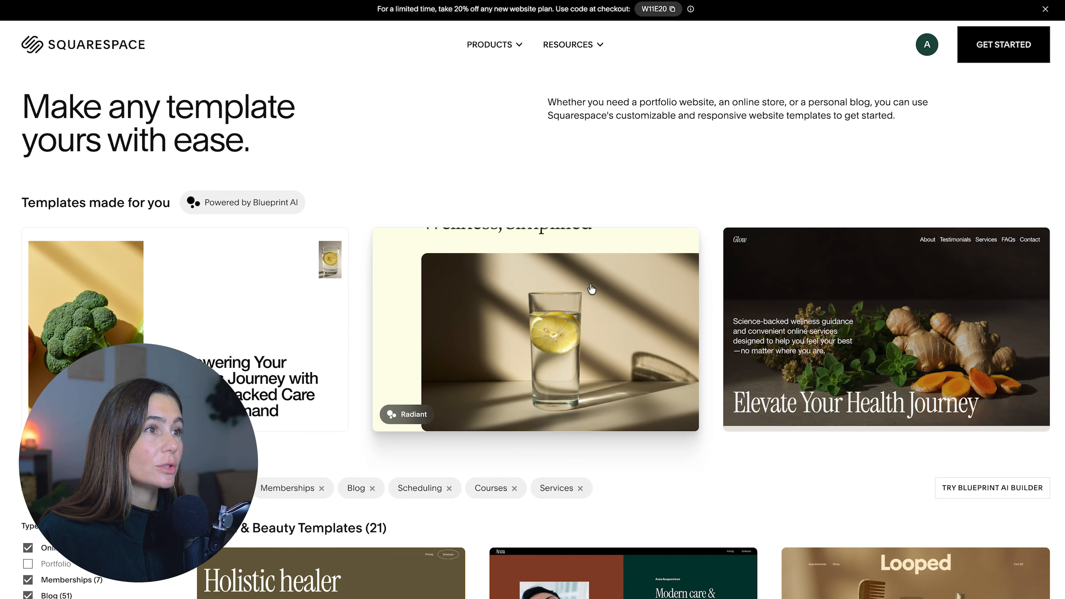
- Start the website from a template and go to the site's products page
{"action": "left_click", "coordinate": [1048, 313]}
{"action": "left_click", "coordinate": [934, 167]}
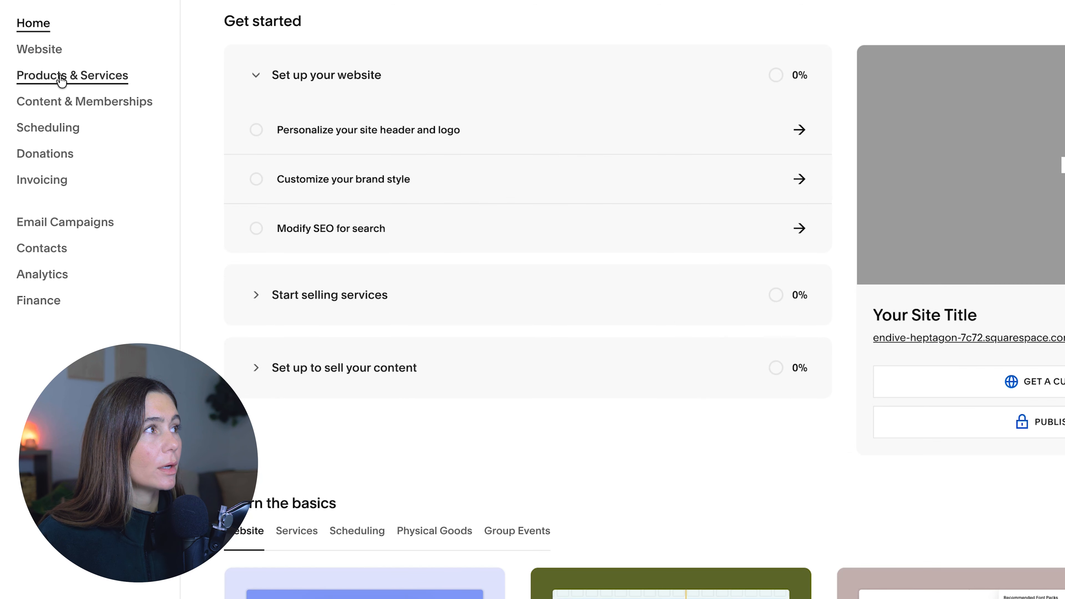
{"action": "left_click", "coordinate": [62, 78]}
{"action": "left_click", "coordinate": [42, 105]}
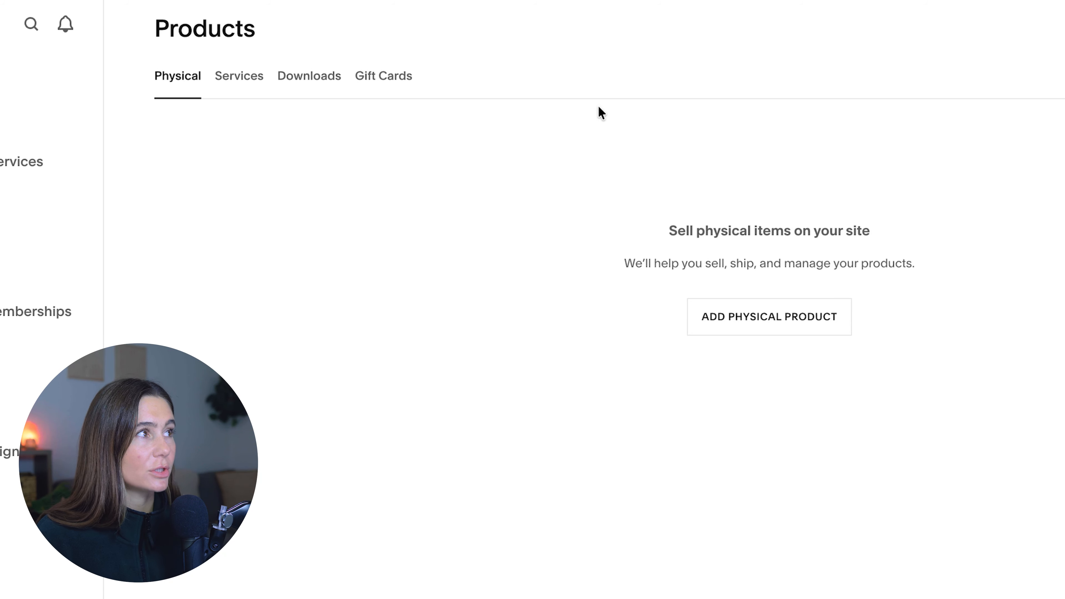
- Add a physical product named GlowLean Plant Protein with a photo as its image
{"action": "left_click", "coordinate": [832, 316]}
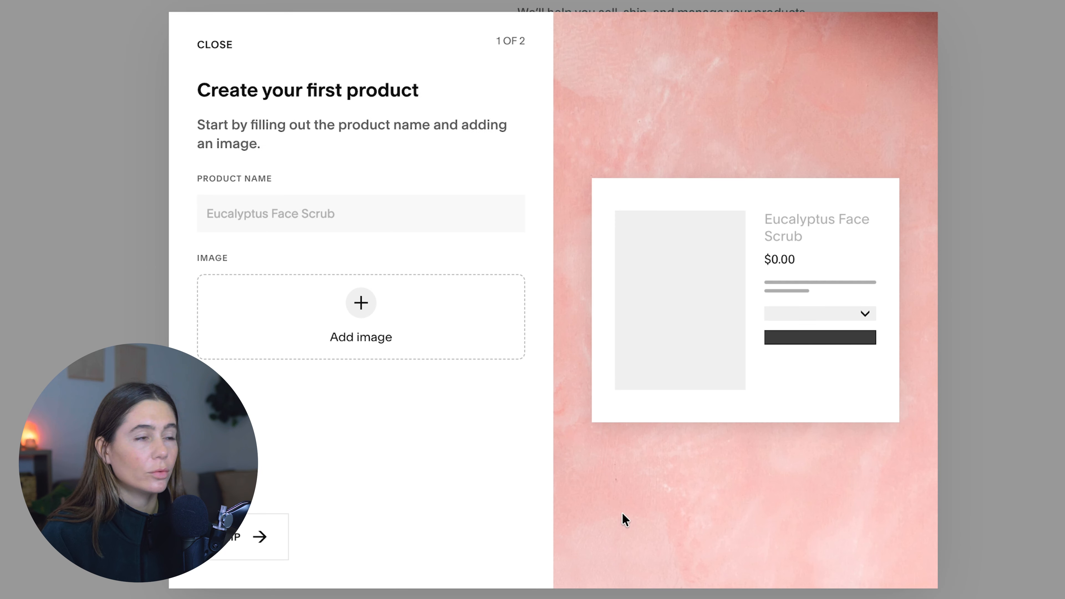
{"action": "left_click", "coordinate": [388, 216]}
{"action": "type", "text": "GlowLean Plant Protein"}
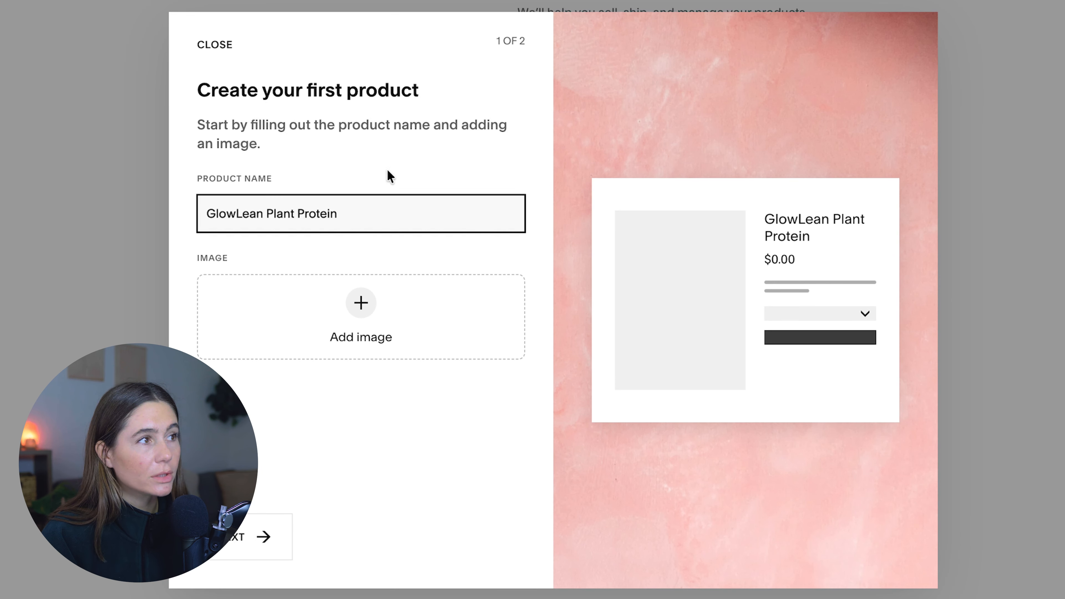
{"action": "left_click", "coordinate": [370, 312]}
{"action": "left_click", "coordinate": [473, 361]}
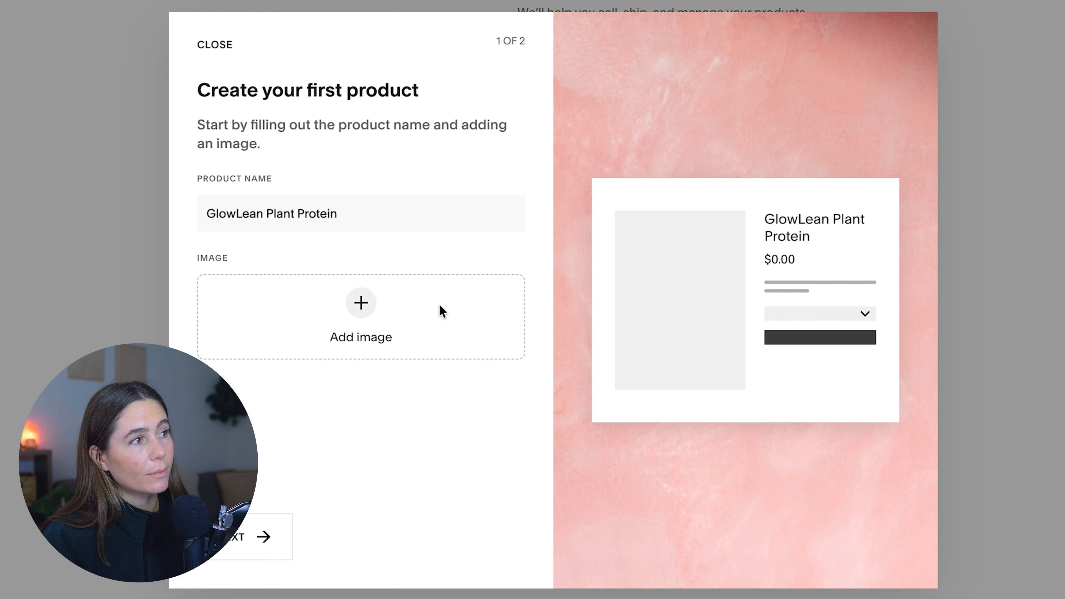
{"action": "left_click", "coordinate": [440, 309]}
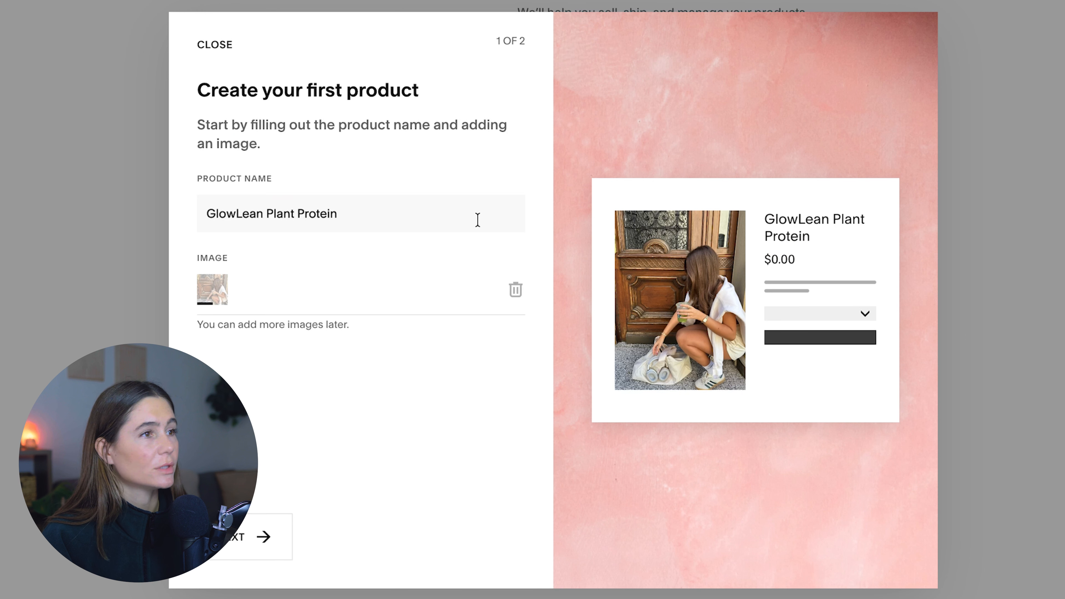
- Set the product's price to $49.99 and its stock to 1000 with unlimited stock turned off
{"action": "left_click", "coordinate": [285, 540]}
{"action": "left_click", "coordinate": [506, 161]}
{"action": "type", "text": "49.99"}
{"action": "left_click", "coordinate": [380, 344]}
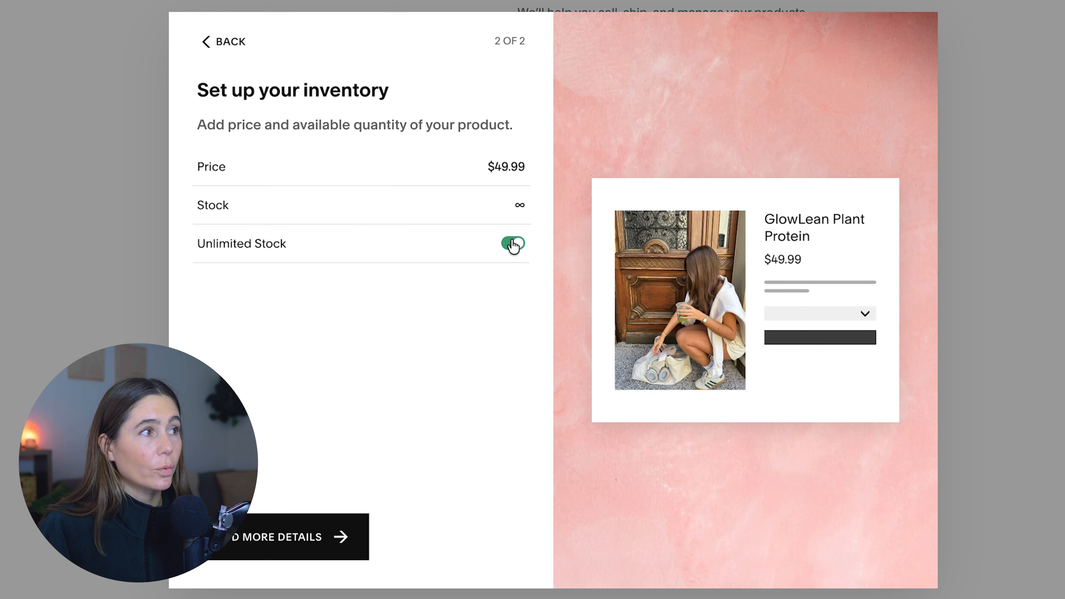
{"action": "left_click", "coordinate": [513, 244]}
{"action": "left_click", "coordinate": [507, 202]}
{"action": "type", "text": "1000"}
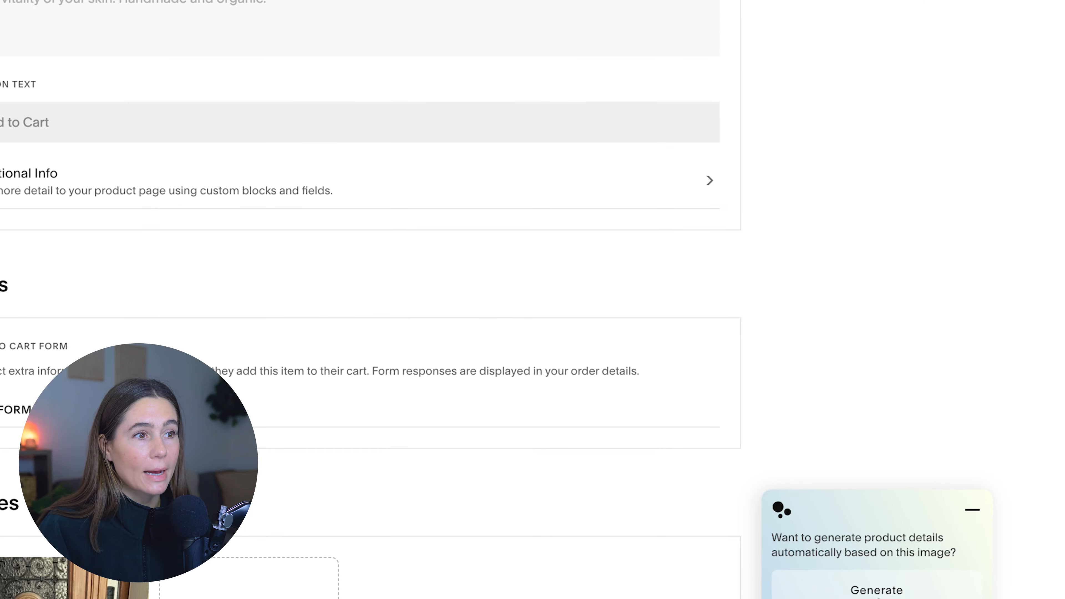
- Generate the product's details automatically from its image and review the generated name and description
{"action": "left_click", "coordinate": [881, 593]}
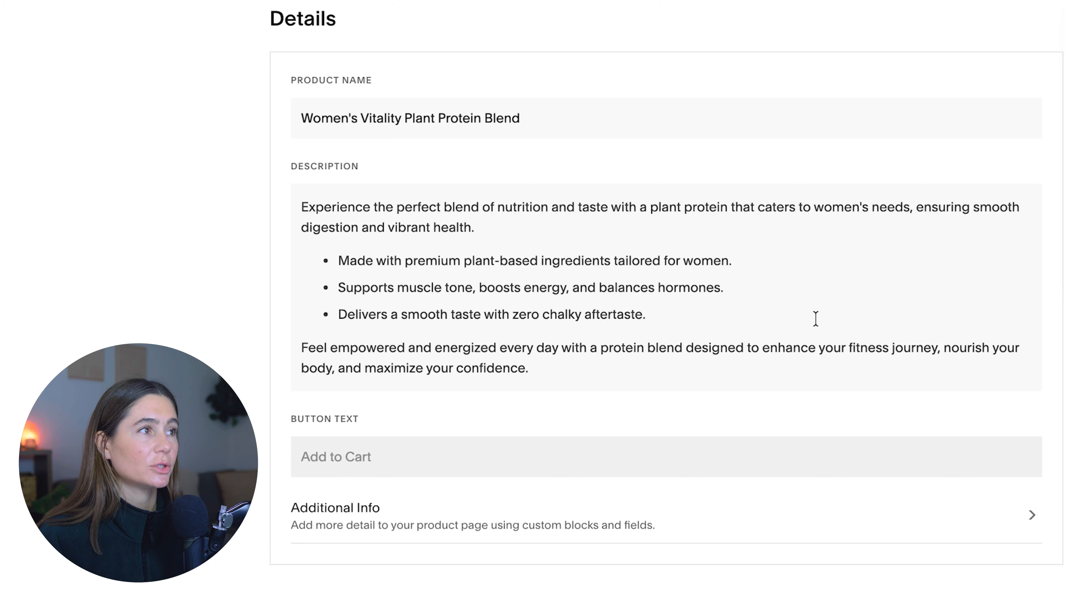
{"action": "scroll", "coordinate": [787, 336], "scroll_direction": "down", "scroll_amount": 5}
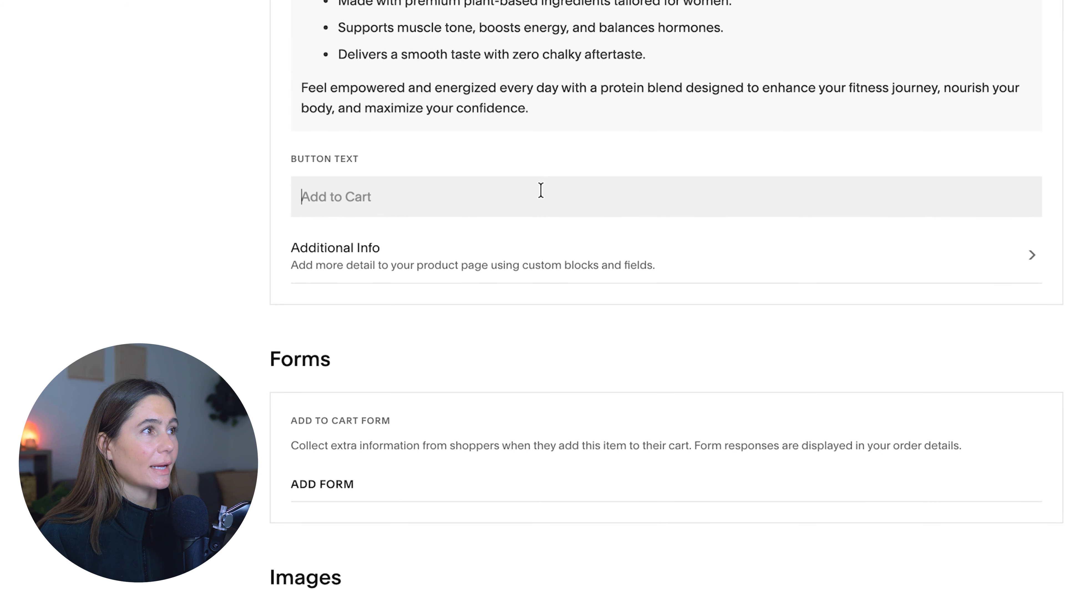
{"action": "scroll", "coordinate": [541, 190], "scroll_direction": "up", "scroll_amount": 2}
{"action": "scroll", "coordinate": [805, 453], "scroll_direction": "down", "scroll_amount": 5}
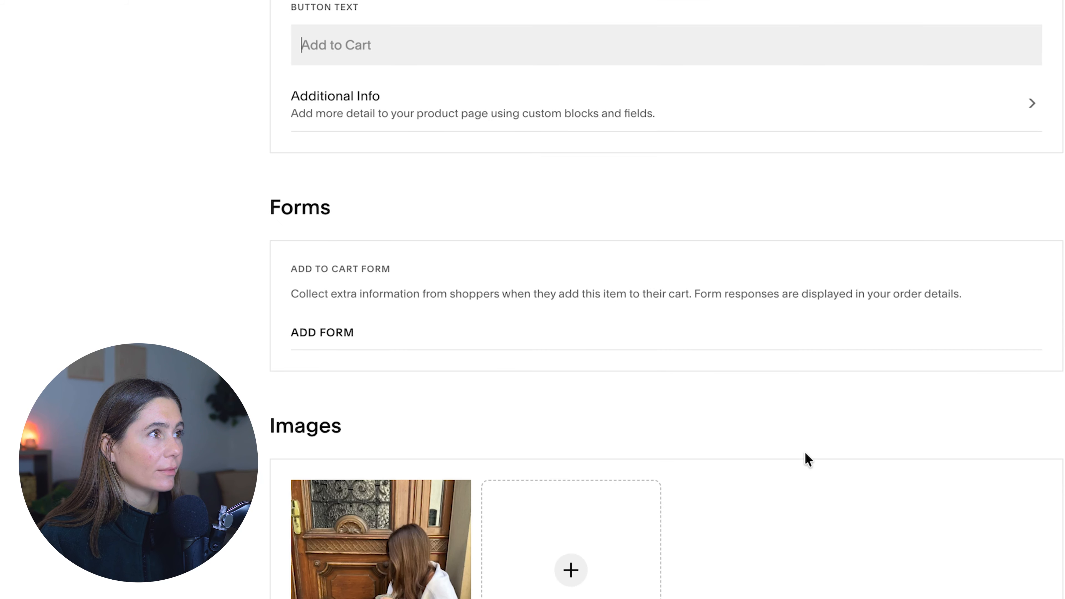
- Set the product's price to $49.00 and put it on sale
{"action": "scroll", "coordinate": [841, 307], "scroll_direction": "down", "scroll_amount": 7}
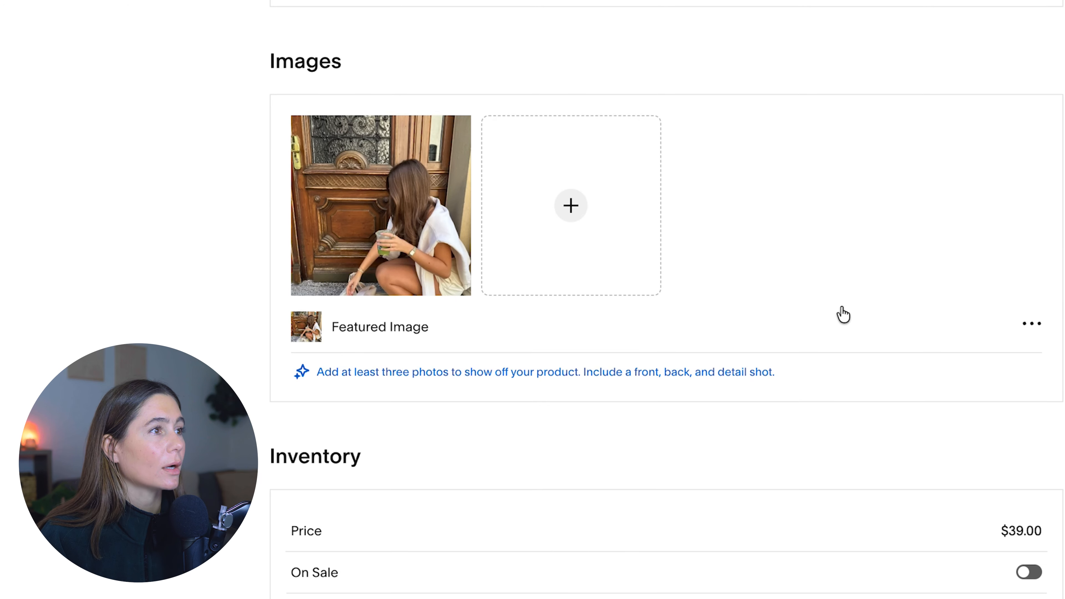
{"action": "scroll", "coordinate": [842, 310], "scroll_direction": "down", "scroll_amount": 3}
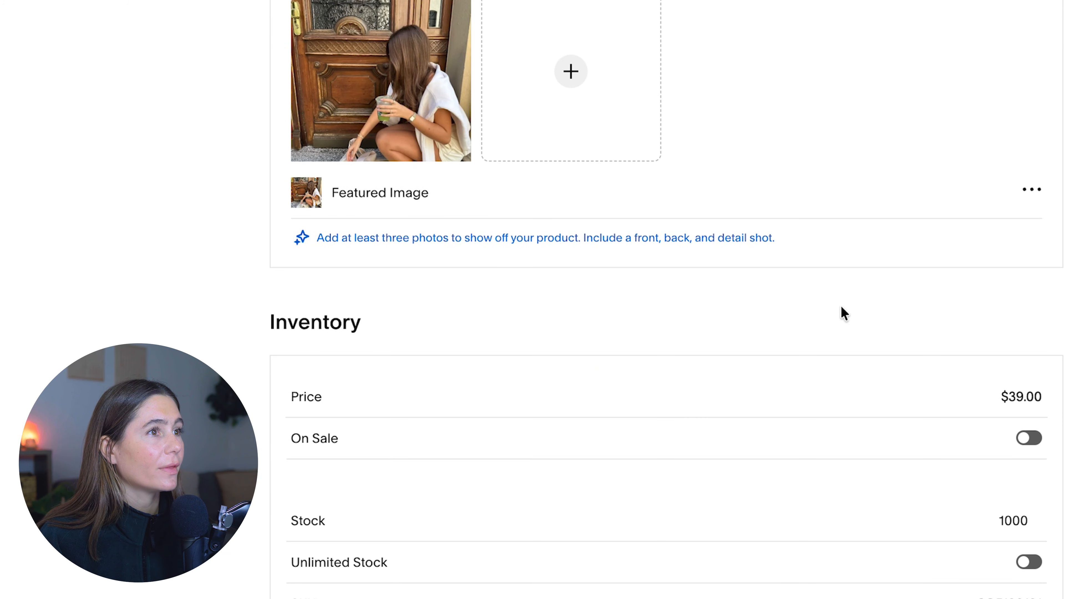
{"action": "left_click", "coordinate": [1034, 440]}
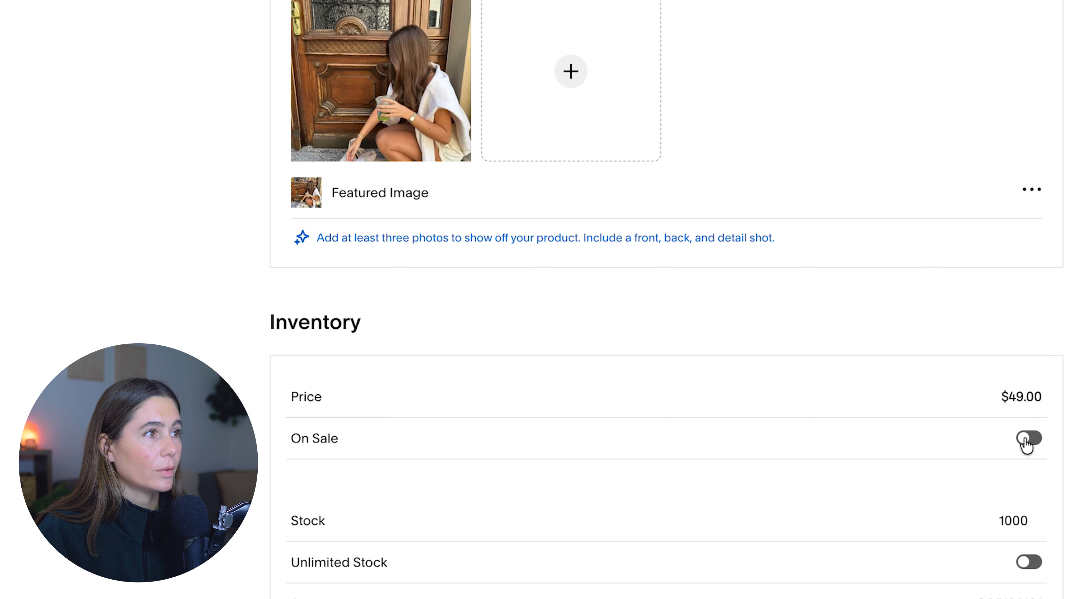
{"action": "left_click", "coordinate": [1028, 440]}
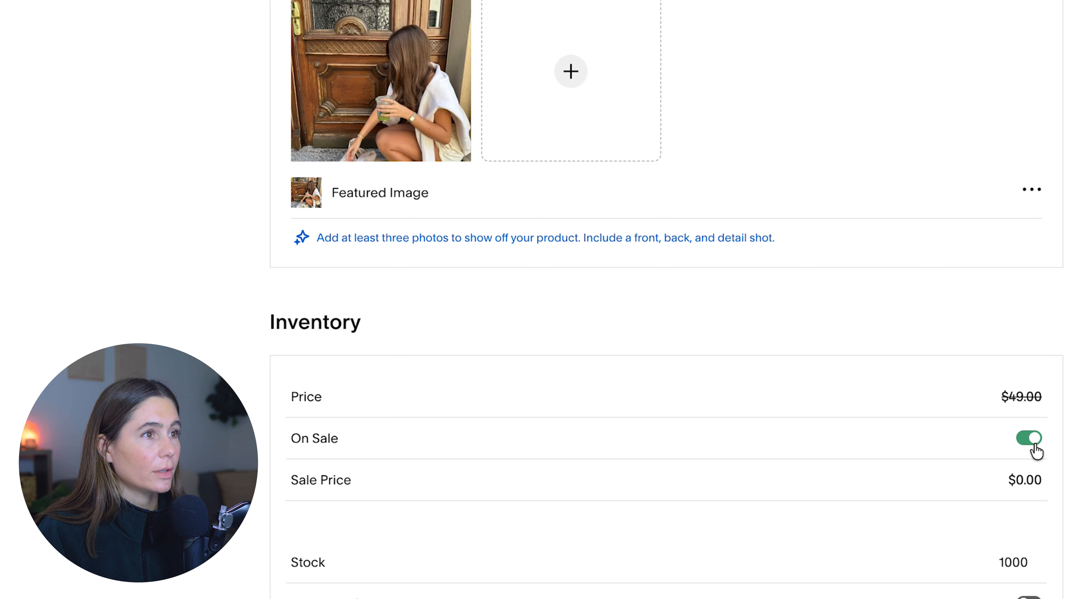
- Look through the product's subscription options and its remaining settings
{"action": "left_click", "coordinate": [1031, 440]}
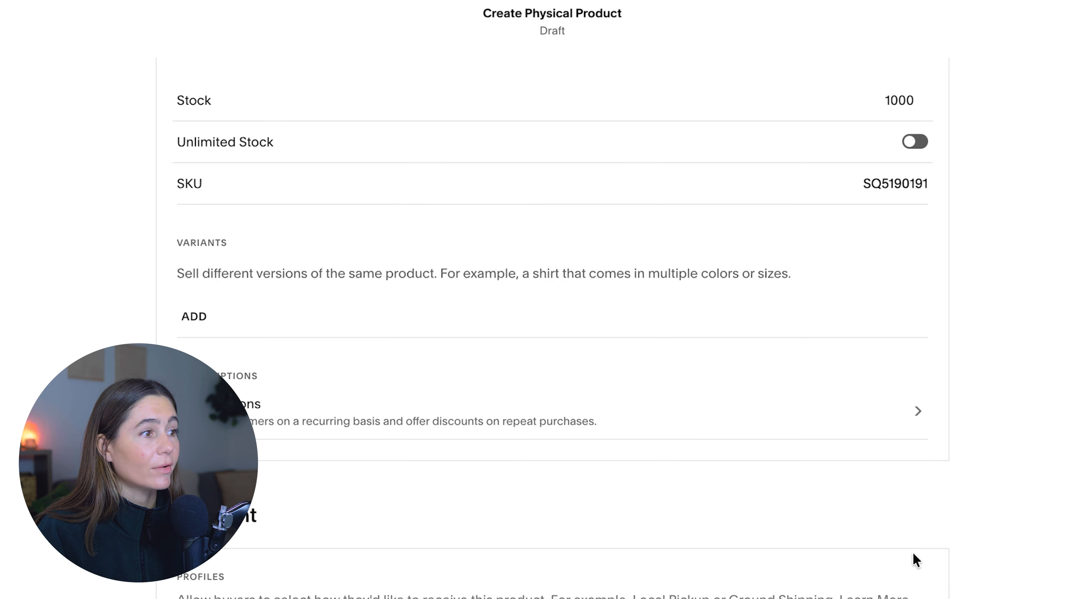
{"action": "scroll", "coordinate": [914, 554], "scroll_direction": "down", "scroll_amount": 20}
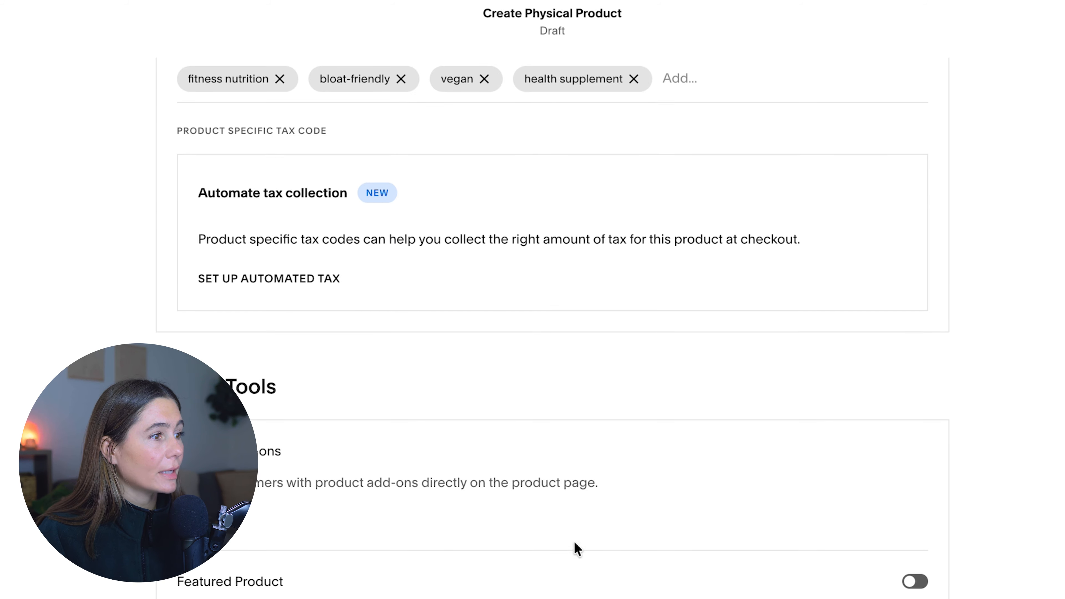
{"action": "scroll", "coordinate": [801, 564], "scroll_direction": "down", "scroll_amount": 1}
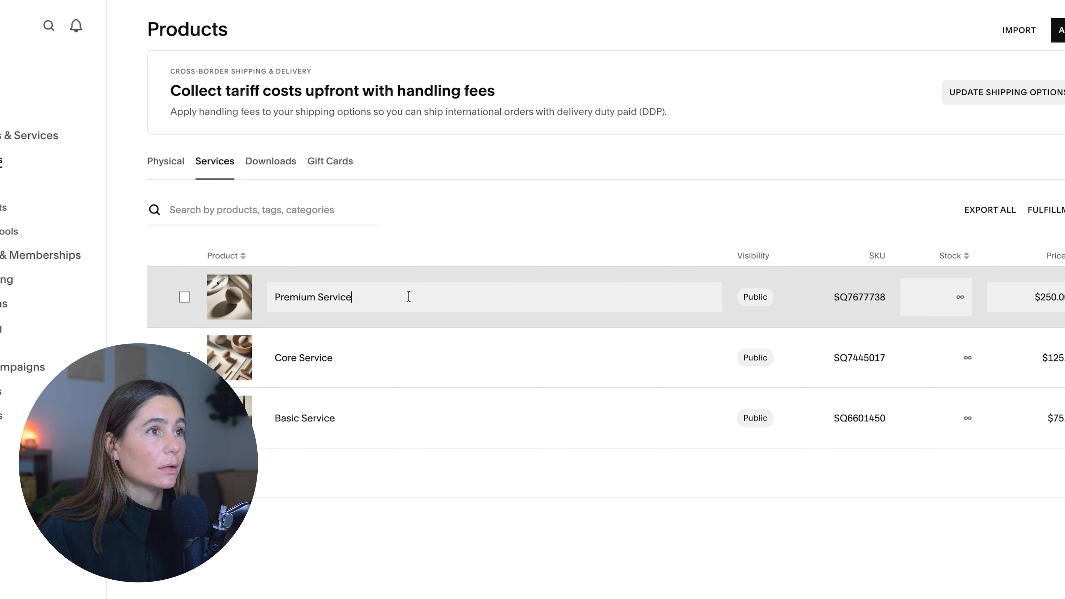
- Name the service 1-1 Health Coaching and generate its details from "1-1 holistic health coaching. mind body wellness 1-1 calls bi-weekly"
{"action": "key", "text": "ctrl+a"}
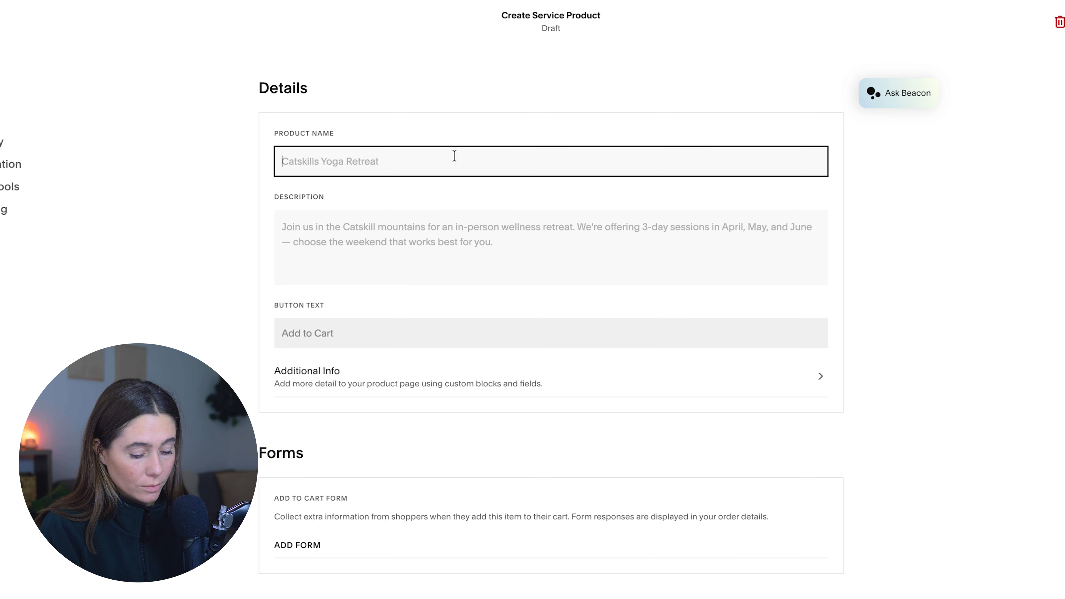
{"action": "type", "text": "1-1 Health"}
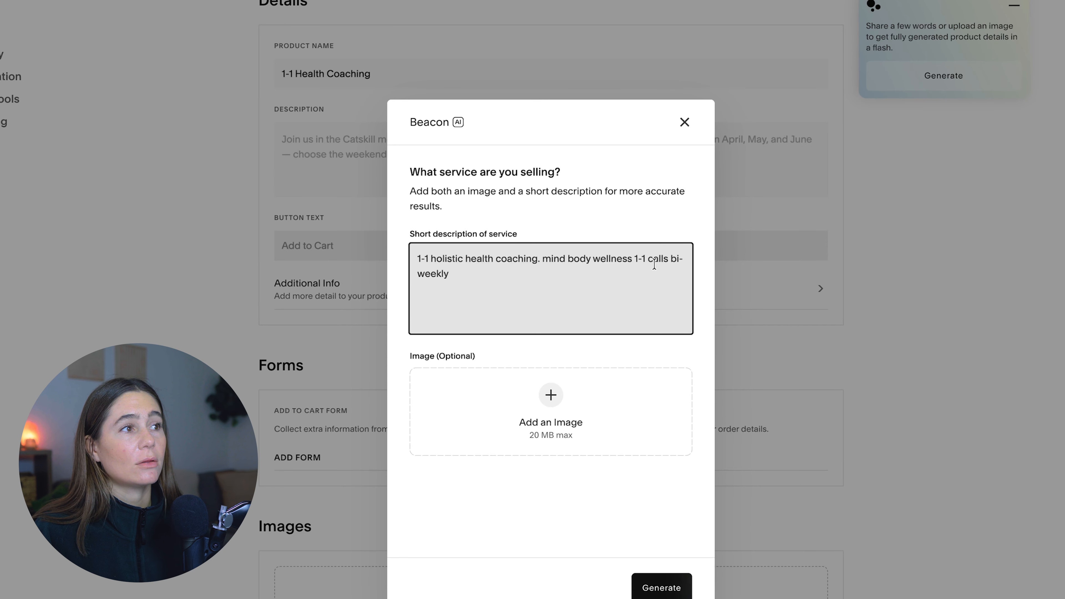
{"action": "left_click", "coordinate": [661, 587]}
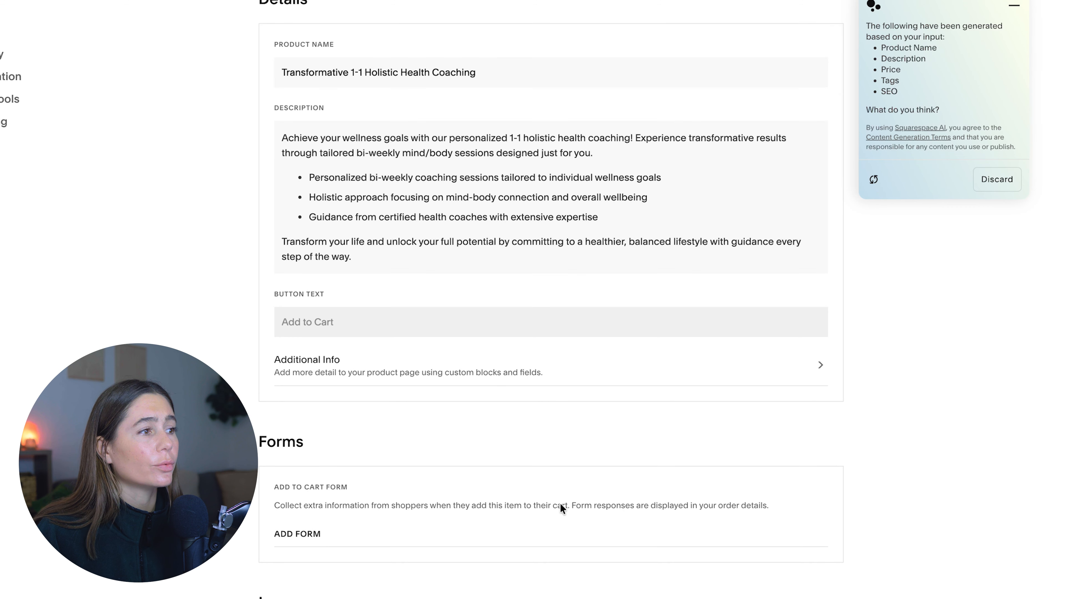
- Set the coaching service's price to $3,999.00
{"action": "scroll", "coordinate": [563, 507], "scroll_direction": "down", "scroll_amount": 10}
{"action": "scroll", "coordinate": [560, 503], "scroll_direction": "down", "scroll_amount": 5}
{"action": "left_click", "coordinate": [809, 214]}
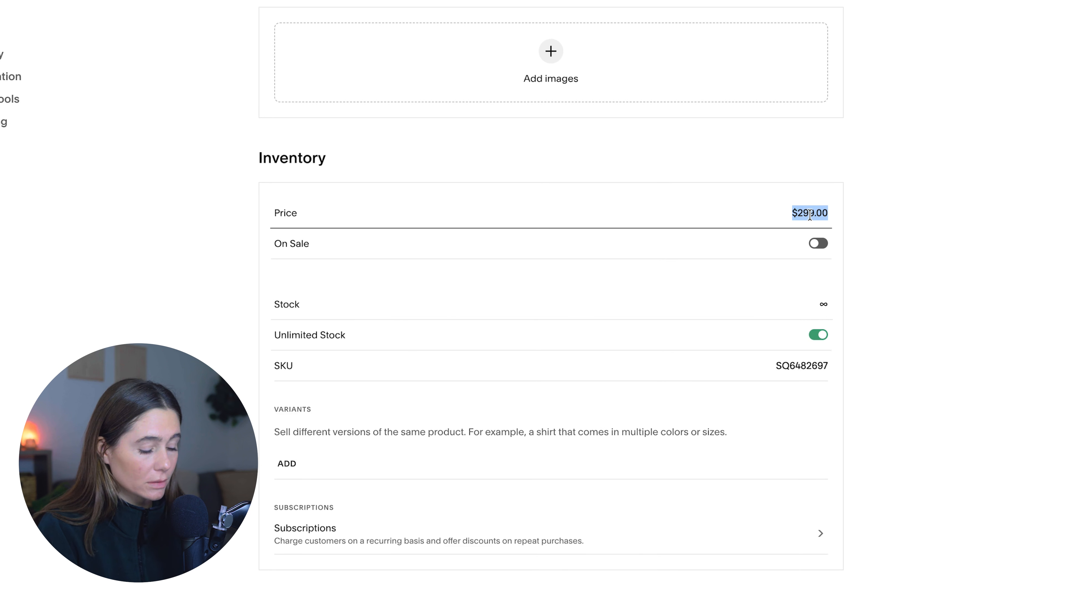
{"action": "type", "text": "3999"}
{"action": "left_click", "coordinate": [859, 284]}
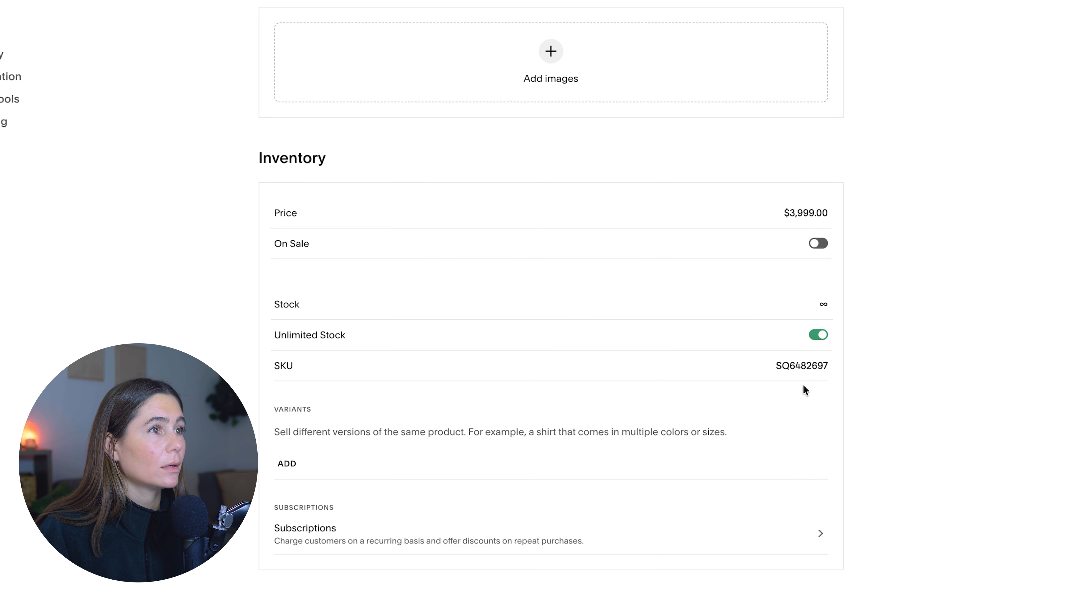
- Turn off unlimited stock for the coaching service and set its stock to 4
{"action": "scroll", "coordinate": [726, 285], "scroll_direction": "down", "scroll_amount": 1}
{"action": "left_click", "coordinate": [817, 299]}
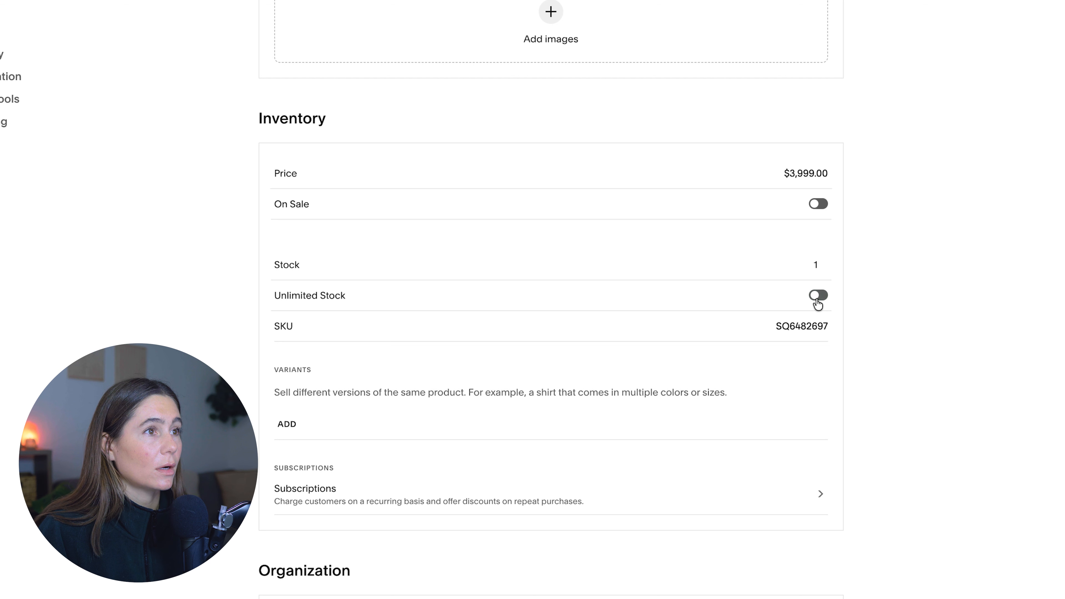
{"action": "double_click", "coordinate": [822, 262]}
{"action": "left_click", "coordinate": [822, 262]}
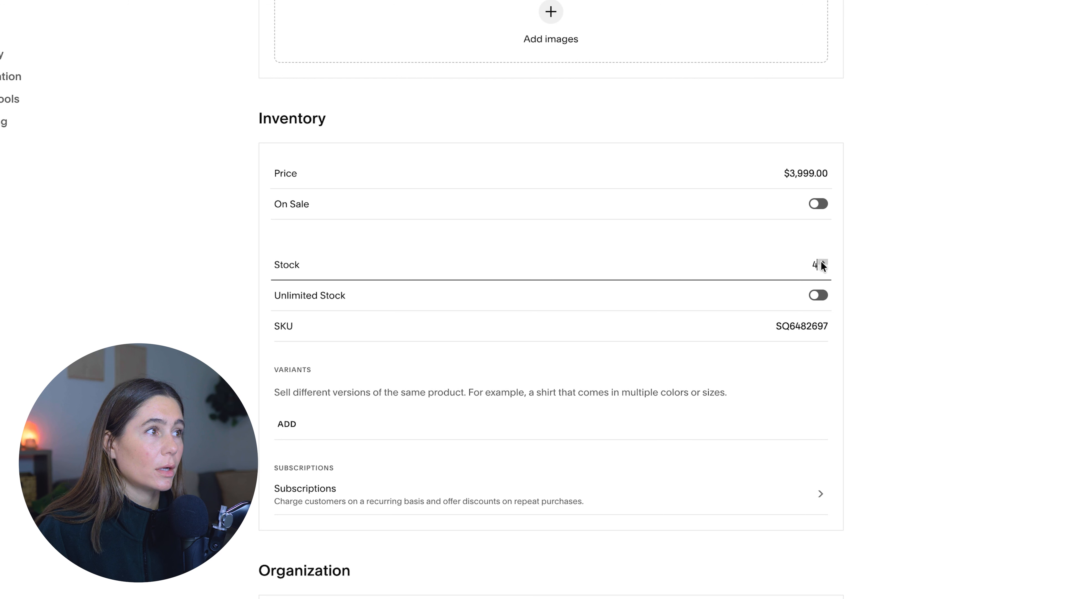
{"action": "scroll", "coordinate": [803, 467], "scroll_direction": "down", "scroll_amount": 15}
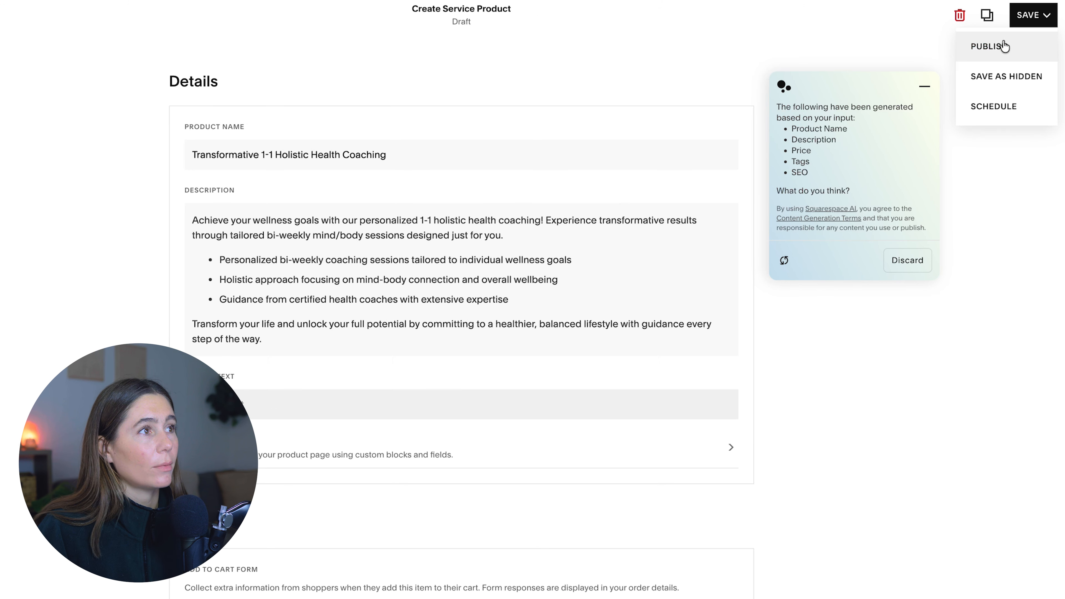
- Leave the coaching service's editor and show the physical products in the store's product list
{"action": "left_click", "coordinate": [986, 46]}
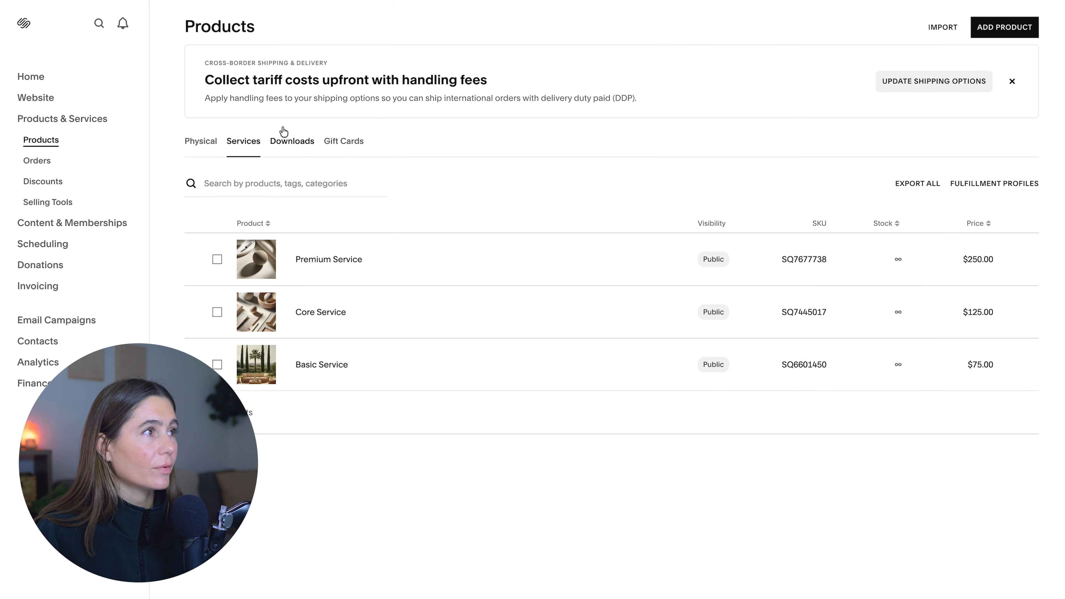
{"action": "left_click", "coordinate": [216, 144]}
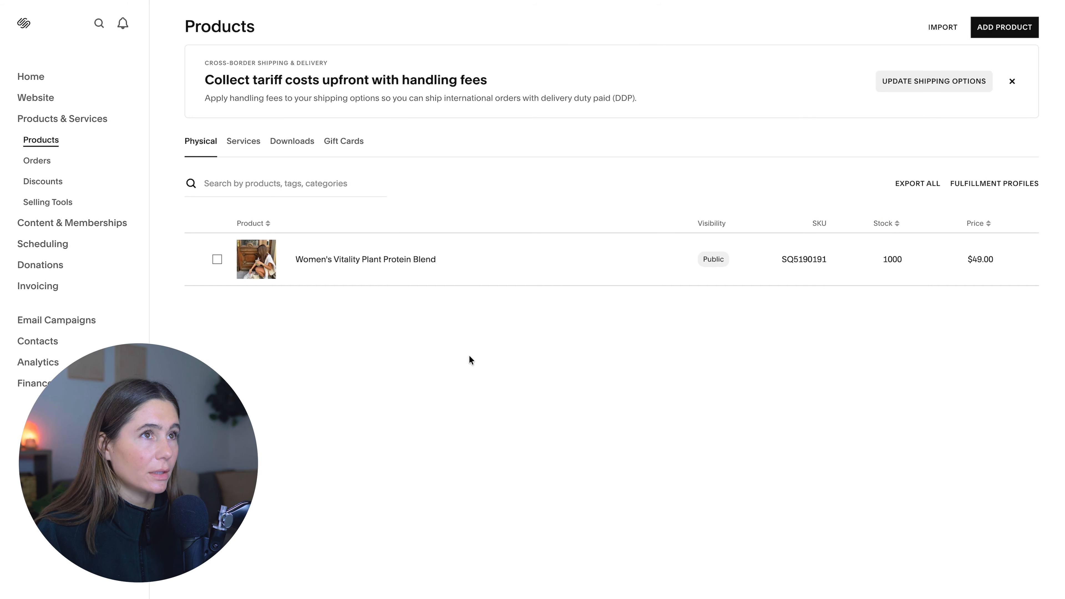
- Open the home page's Expert Online Wellness Services section for editing and check the Core Service product block's content settings
{"action": "left_click", "coordinate": [38, 98]}
{"action": "scroll", "coordinate": [757, 393], "scroll_direction": "down", "scroll_amount": 15}
{"action": "scroll", "coordinate": [756, 393], "scroll_direction": "up", "scroll_amount": 10}
{"action": "scroll", "coordinate": [756, 393], "scroll_direction": "down", "scroll_amount": 10}
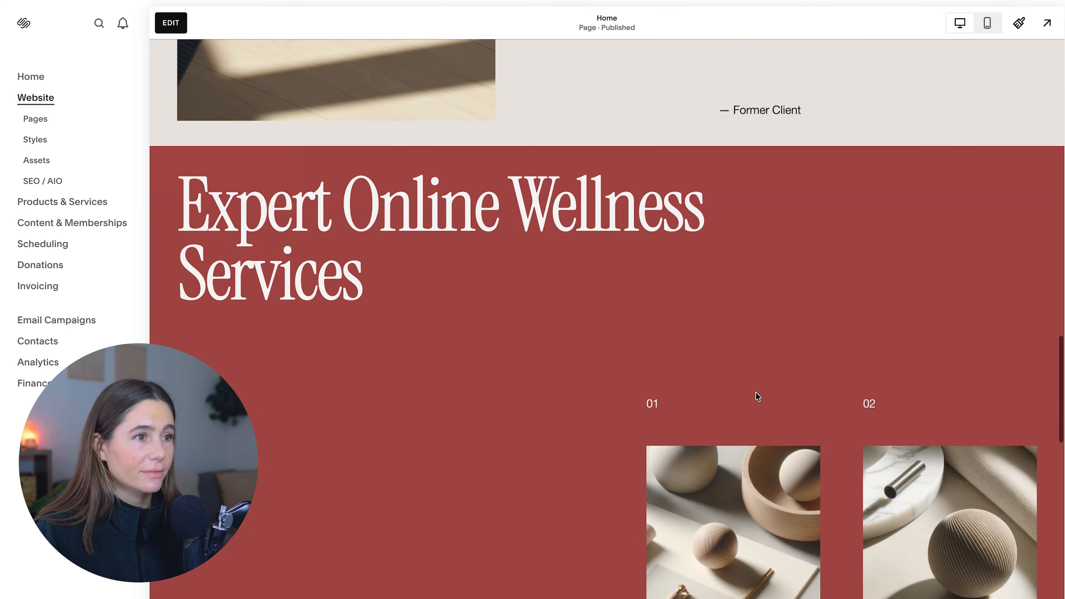
{"action": "double_click", "coordinate": [755, 392]}
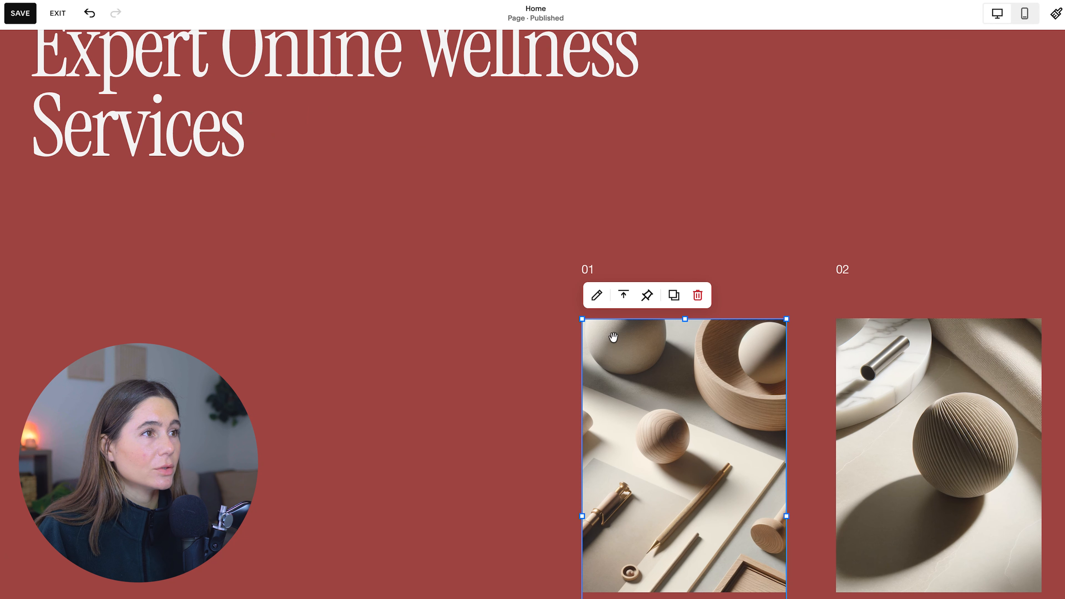
{"action": "left_click", "coordinate": [598, 296]}
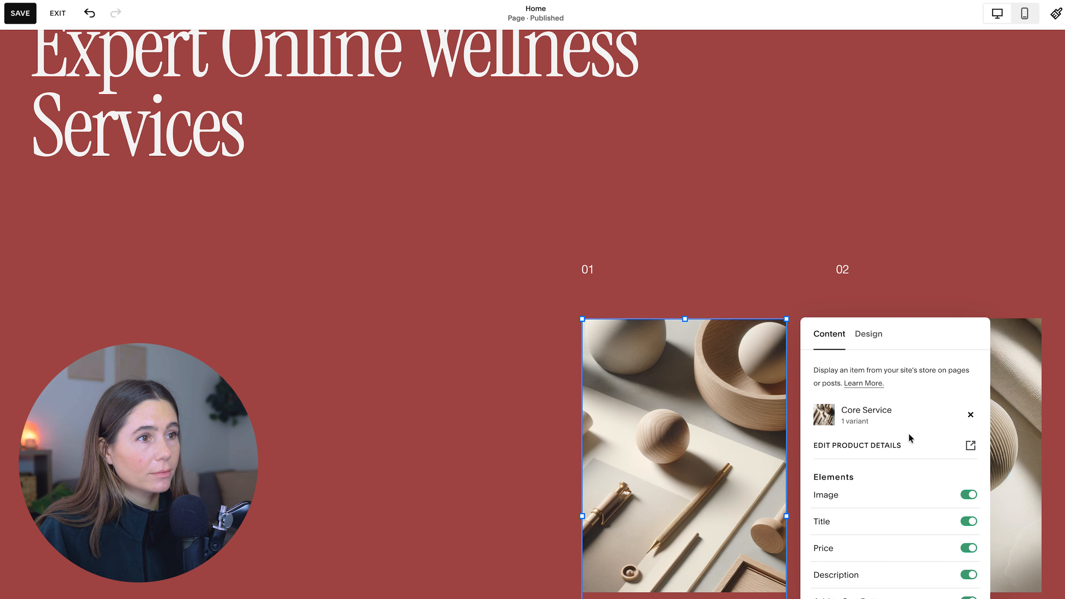
{"action": "left_click", "coordinate": [838, 253]}
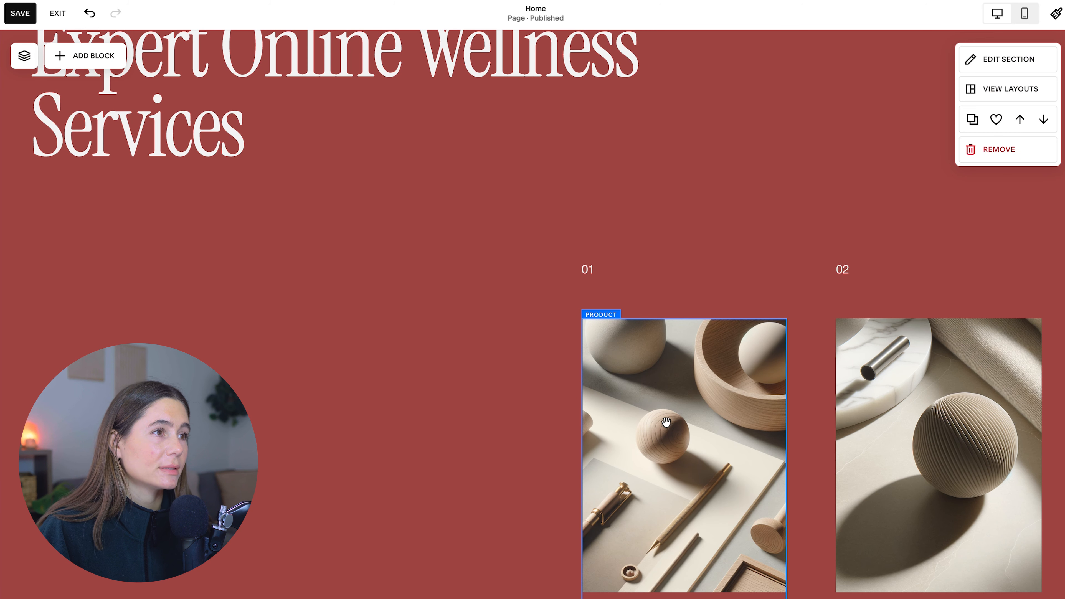
- Add a product block for the Women's Vitality Plant Protein Blend to the wellness services section and save the page
{"action": "scroll", "coordinate": [752, 367], "scroll_direction": "down", "scroll_amount": 2}
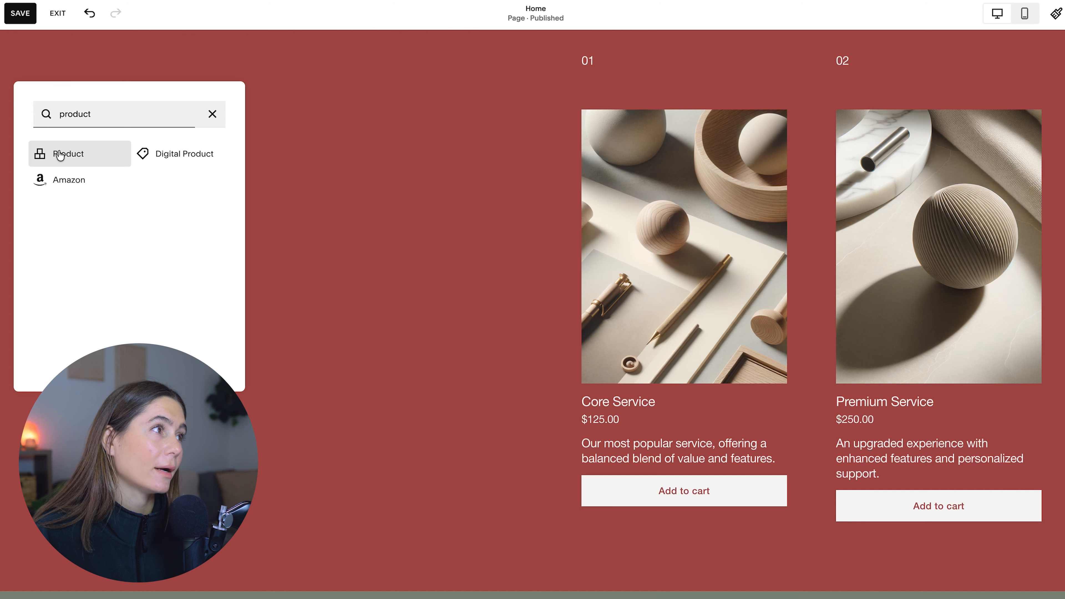
{"action": "left_click", "coordinate": [63, 153]}
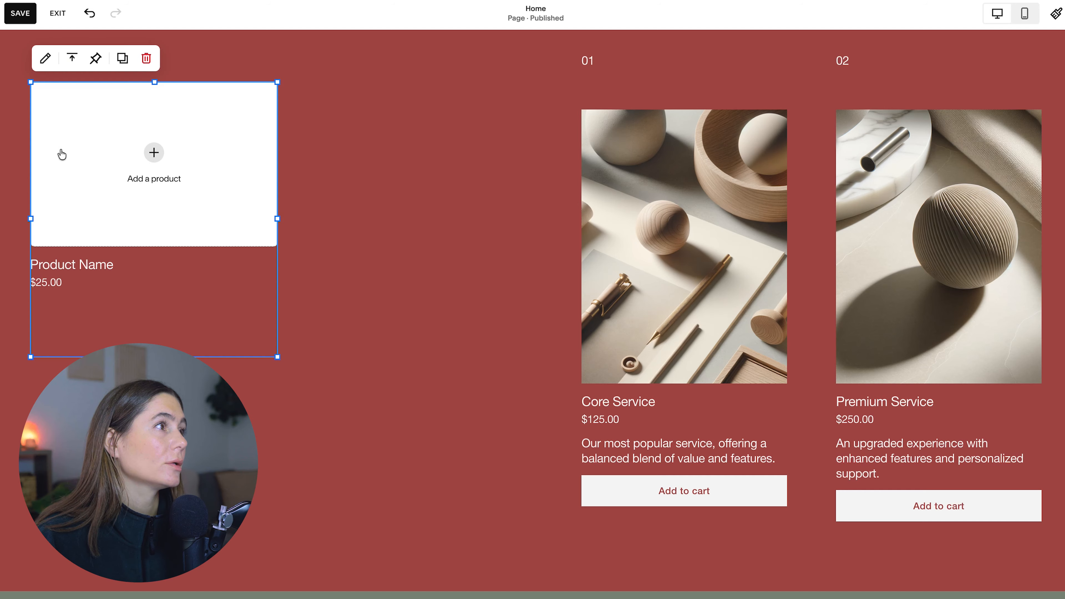
{"action": "left_click", "coordinate": [151, 154]}
{"action": "left_click", "coordinate": [161, 185]}
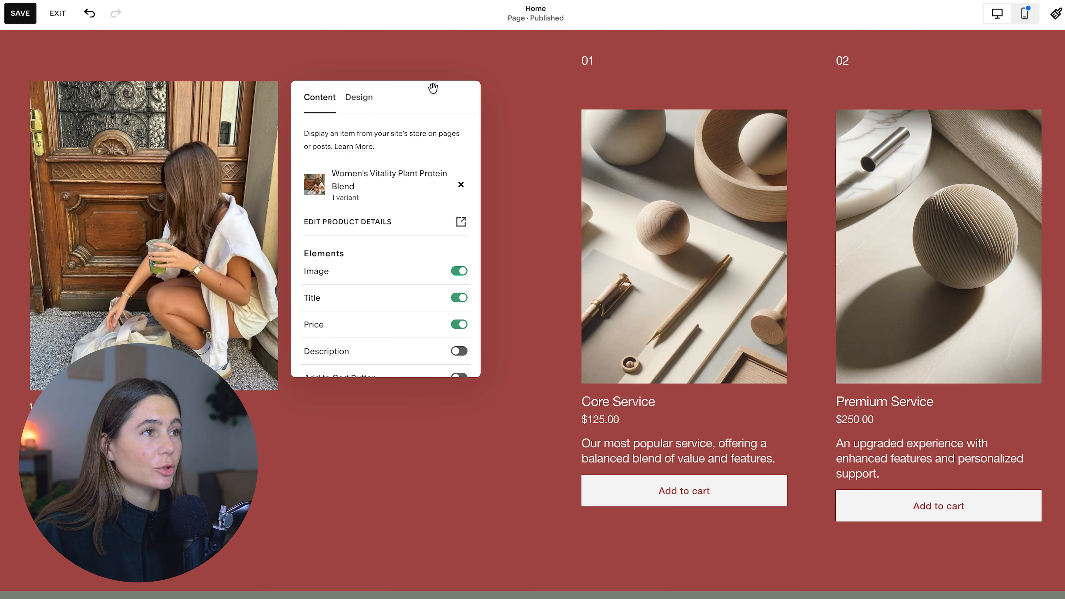
{"action": "left_click", "coordinate": [20, 13]}
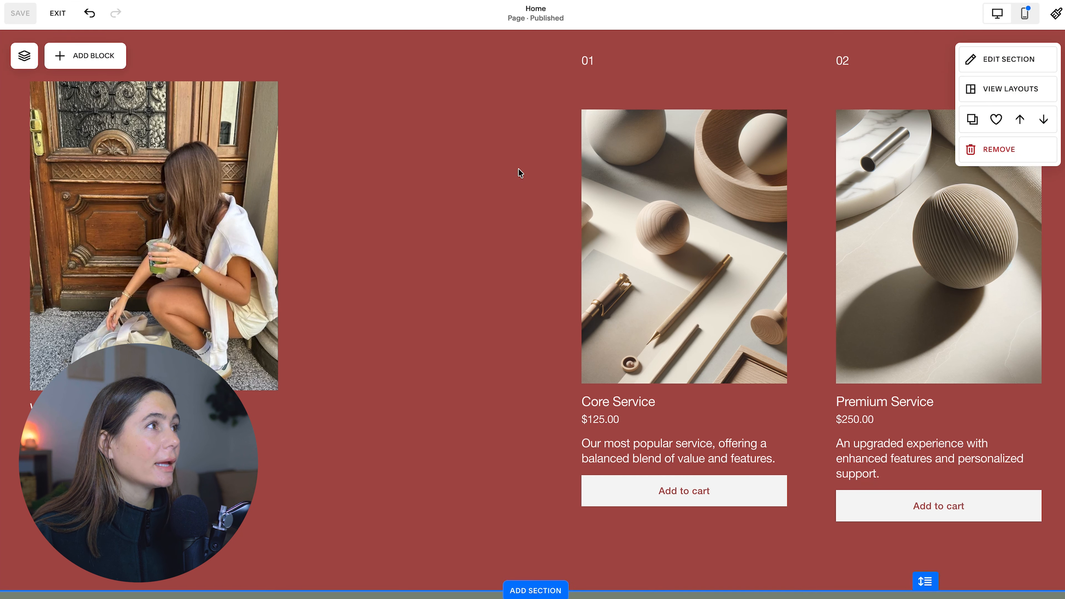
{"action": "scroll", "coordinate": [519, 169], "scroll_direction": "up", "scroll_amount": 10}
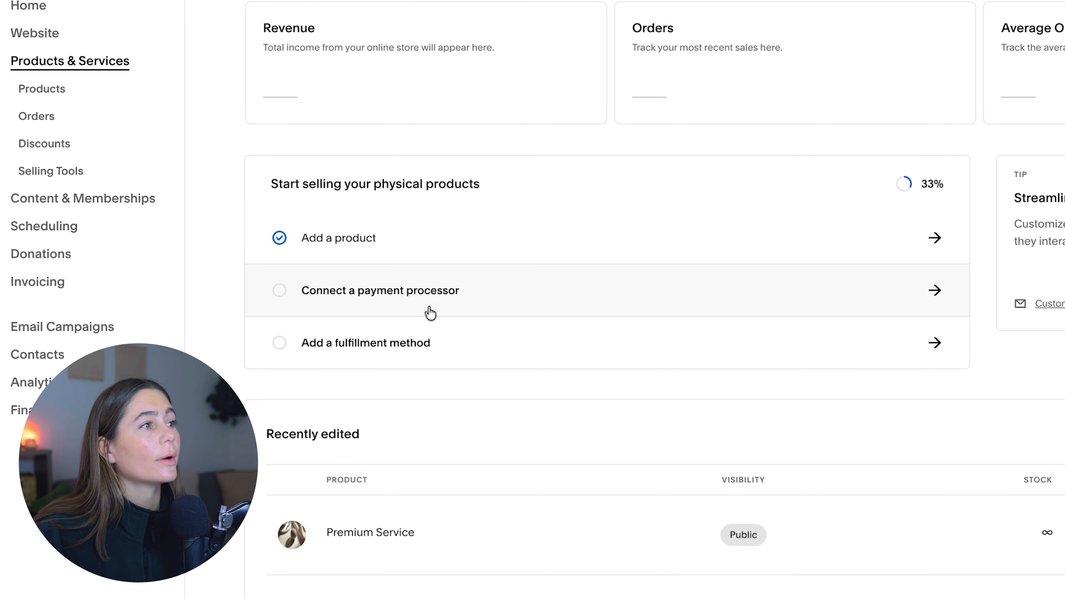
- Examine the payment processor setup, including the Squarespace Payments rates and accepted payment methods
{"action": "left_click", "coordinate": [429, 310]}
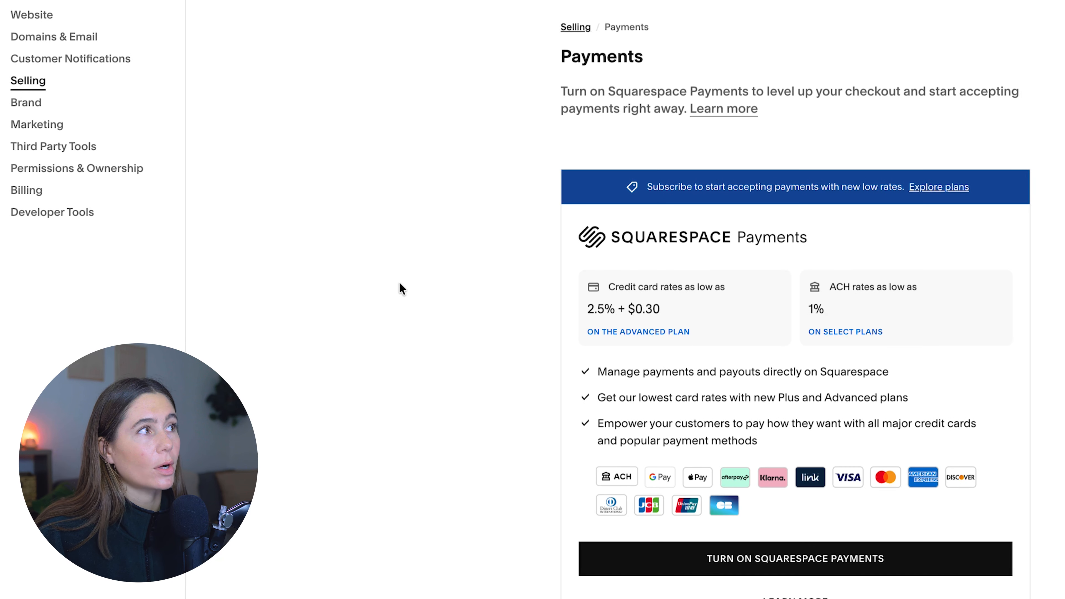
{"action": "scroll", "coordinate": [887, 389], "scroll_direction": "down", "scroll_amount": 2}
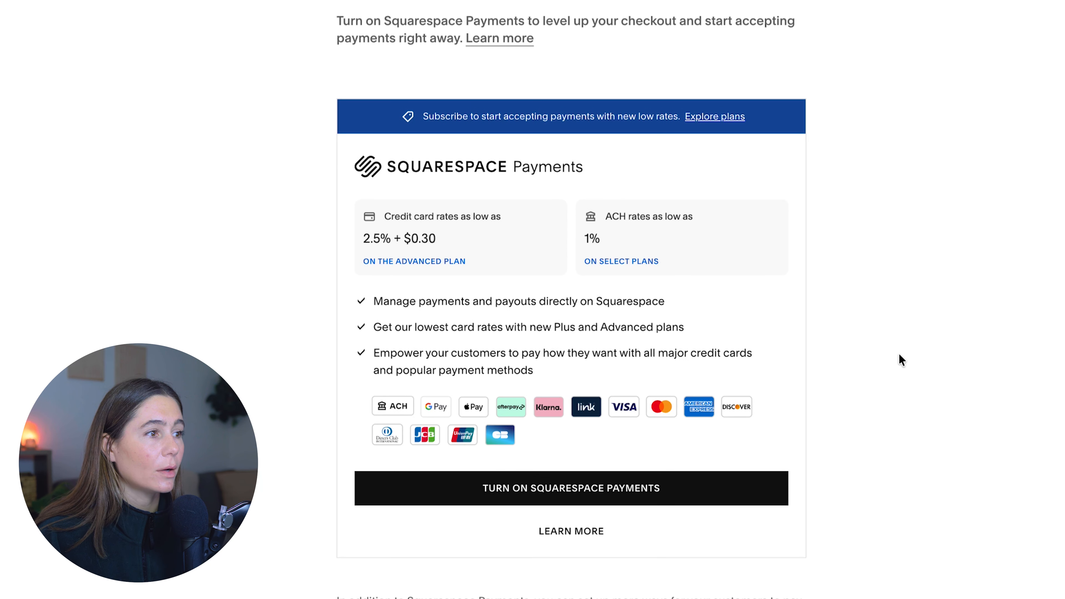
{"action": "scroll", "coordinate": [899, 354], "scroll_direction": "down", "scroll_amount": 6}
{"action": "scroll", "coordinate": [898, 354], "scroll_direction": "up", "scroll_amount": 8}
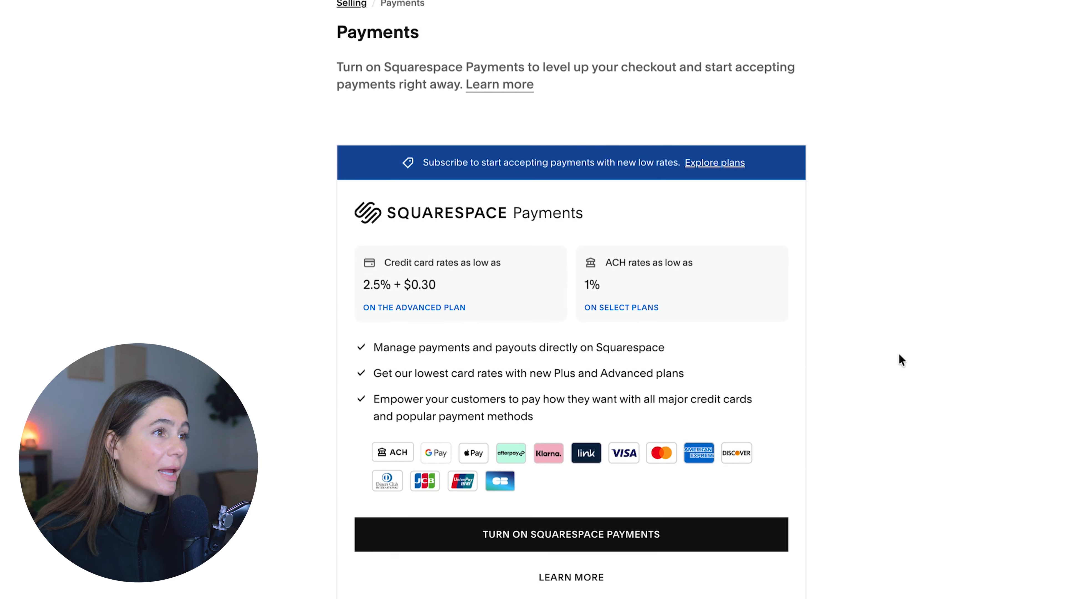
{"action": "scroll", "coordinate": [899, 355], "scroll_direction": "down", "scroll_amount": 10}
{"action": "scroll", "coordinate": [900, 355], "scroll_direction": "up", "scroll_amount": 11}
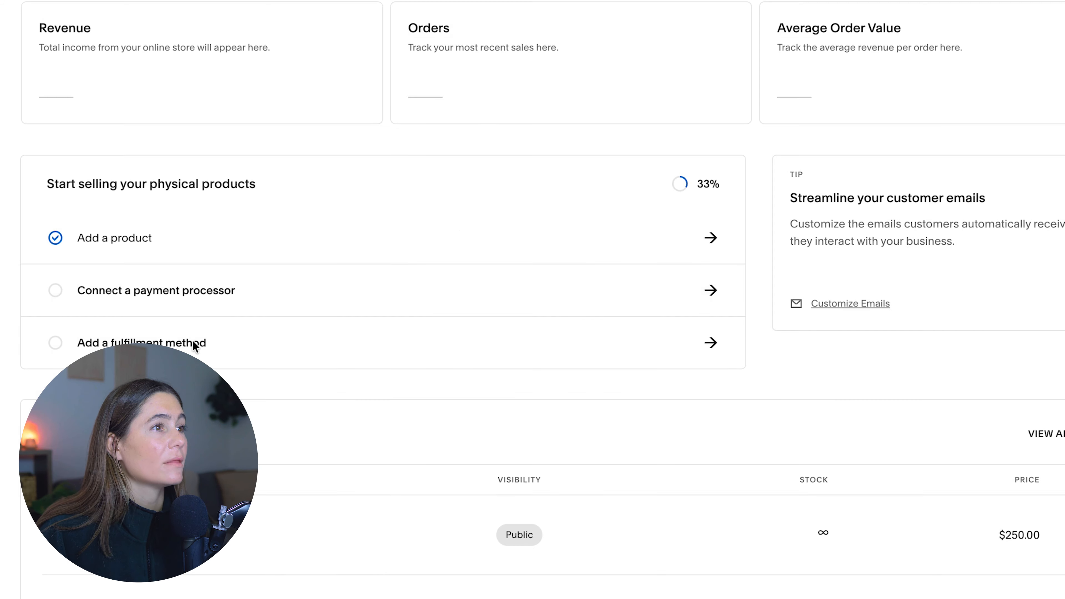
- Fill in a flat rate shipping option named US Shipping with a per order fee of $4.99
{"action": "left_click", "coordinate": [195, 343]}
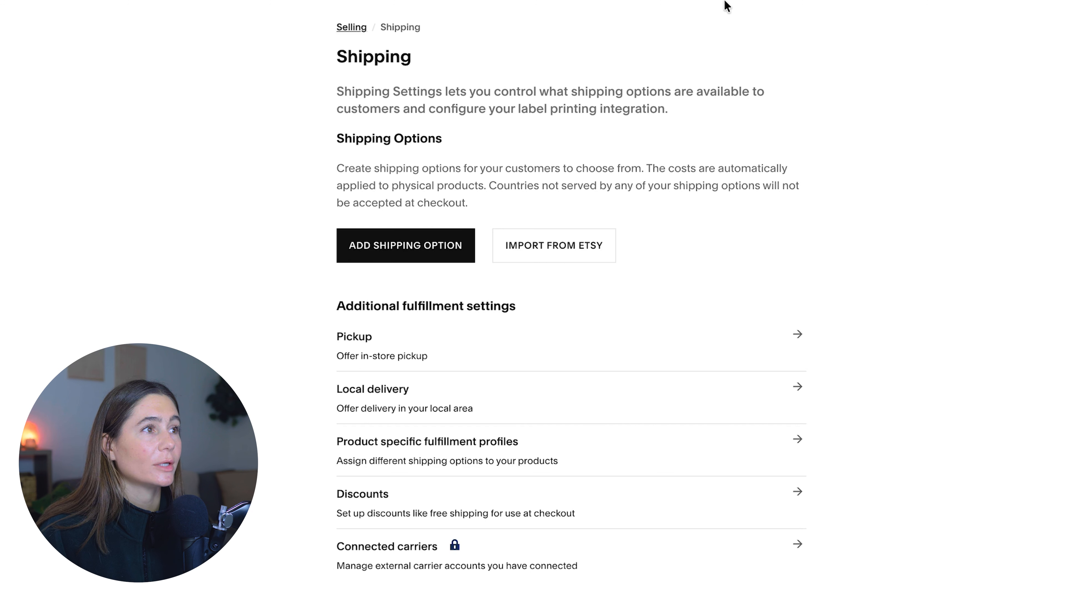
{"action": "left_click", "coordinate": [386, 255]}
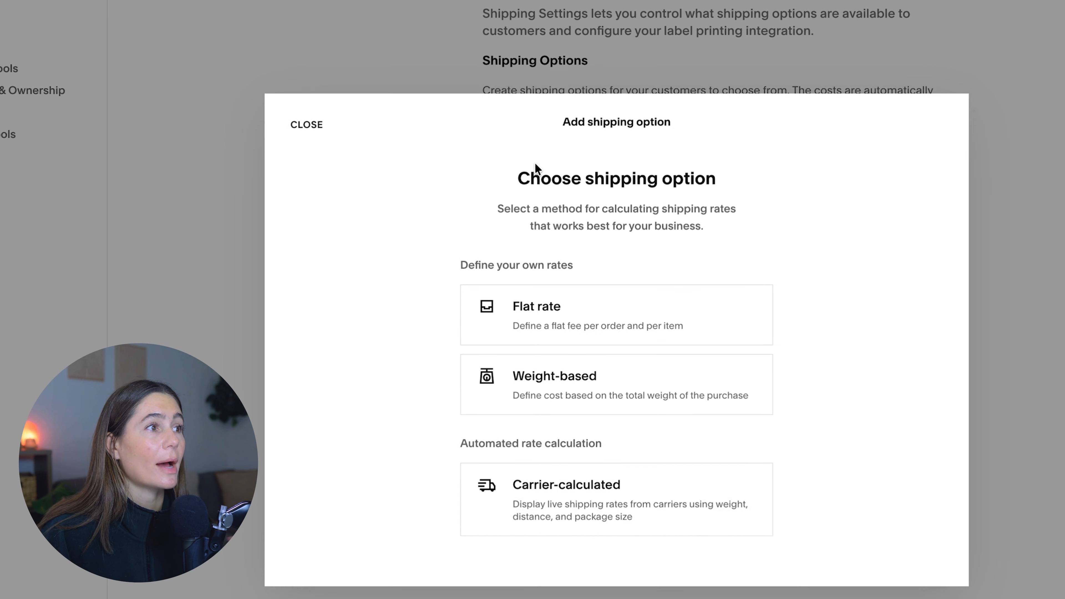
{"action": "left_click", "coordinate": [560, 327]}
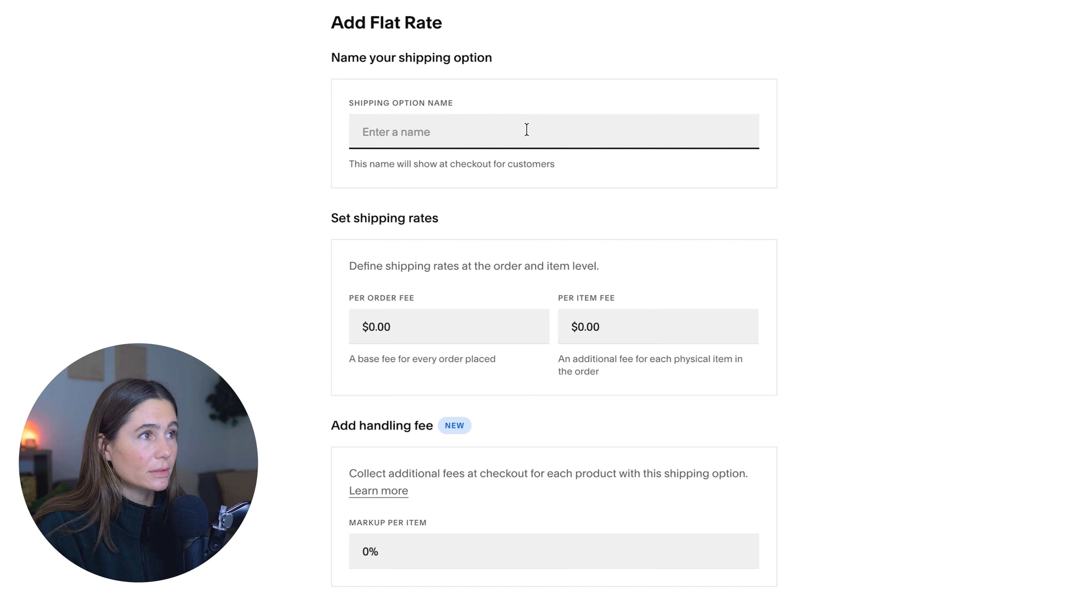
{"action": "type", "text": "US Shipping"}
{"action": "left_click", "coordinate": [490, 327]}
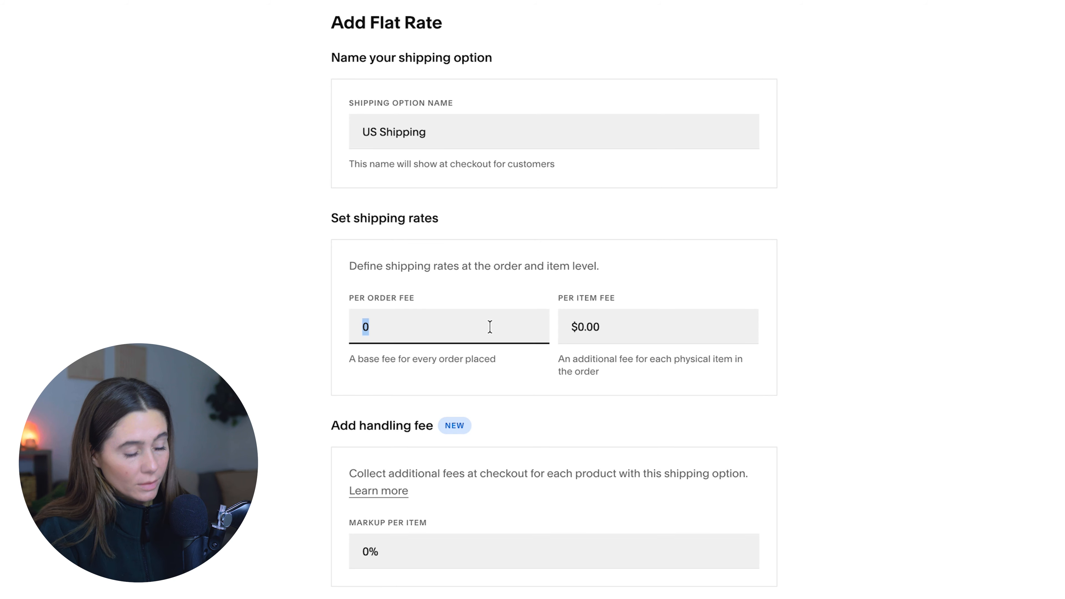
{"action": "type", "text": "4.99"}
{"action": "left_click", "coordinate": [476, 403]}
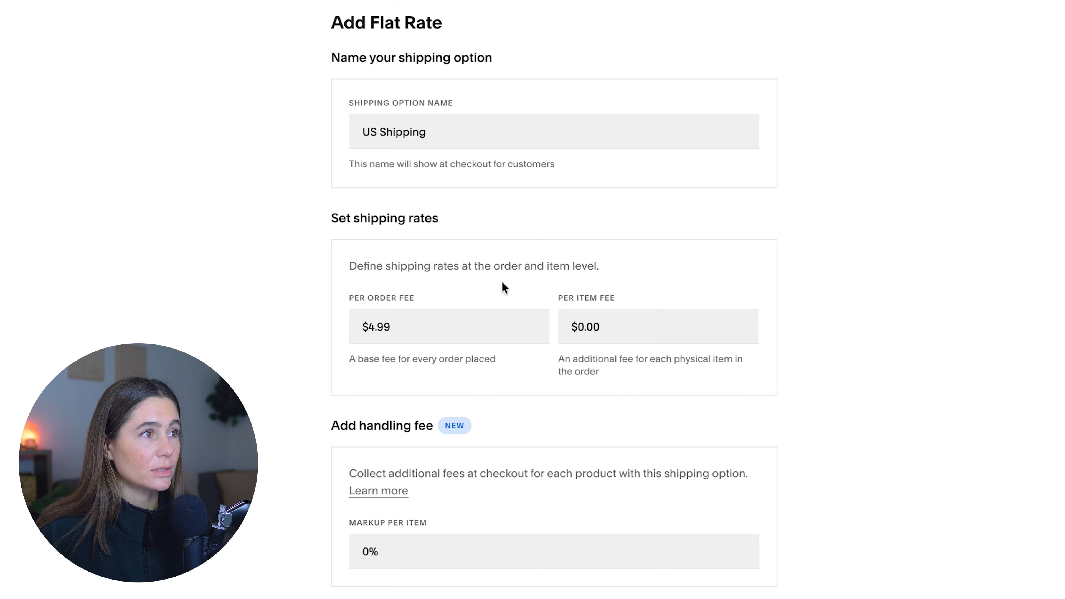
{"action": "scroll", "coordinate": [502, 283], "scroll_direction": "down", "scroll_amount": 1}
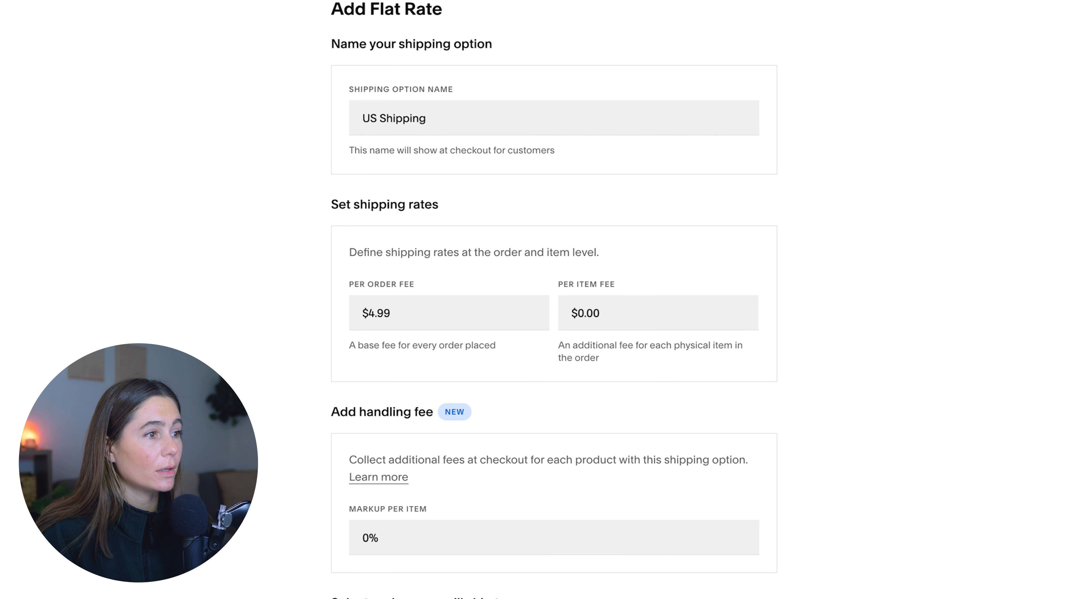
{"action": "scroll", "coordinate": [533, 299], "scroll_direction": "down", "scroll_amount": 3}
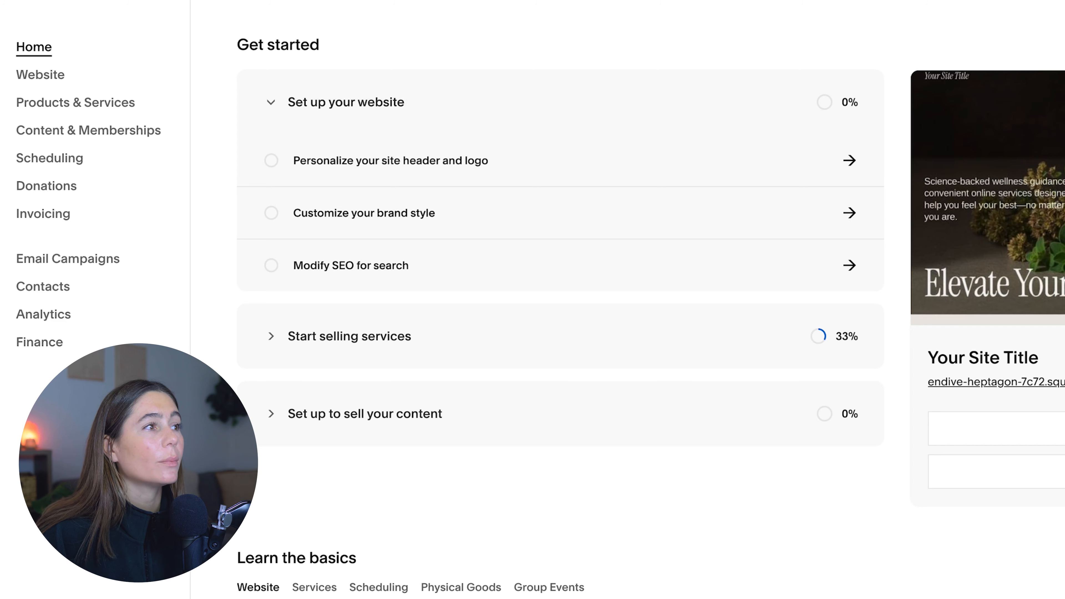
- Look through the site's analytics for bounce rate, unique visitors, pageviews and traffic sources, and the available date ranges
{"action": "left_click", "coordinate": [51, 322]}
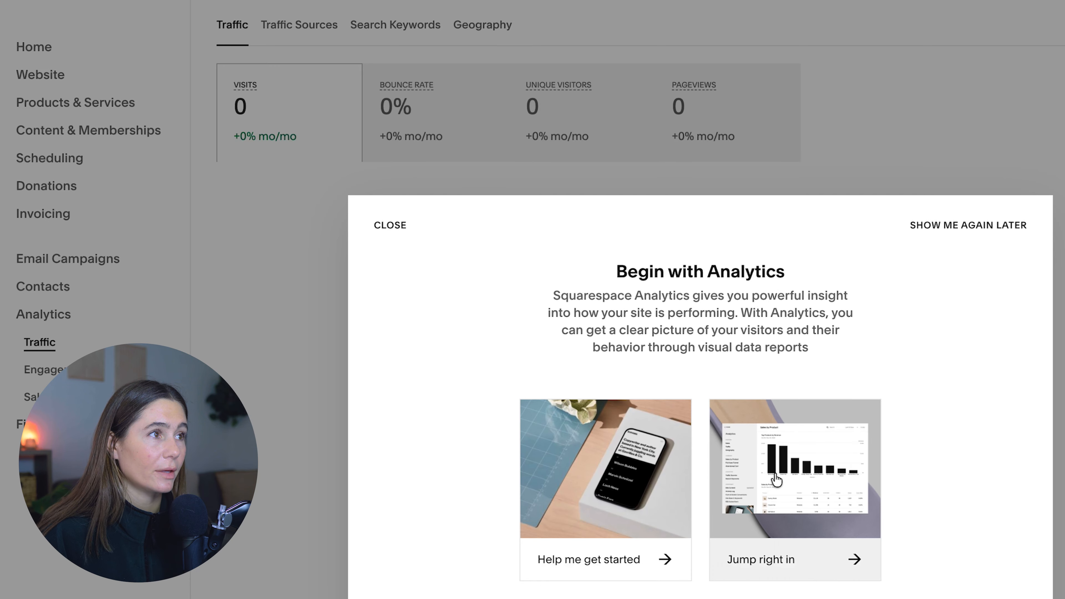
{"action": "left_click", "coordinate": [788, 558]}
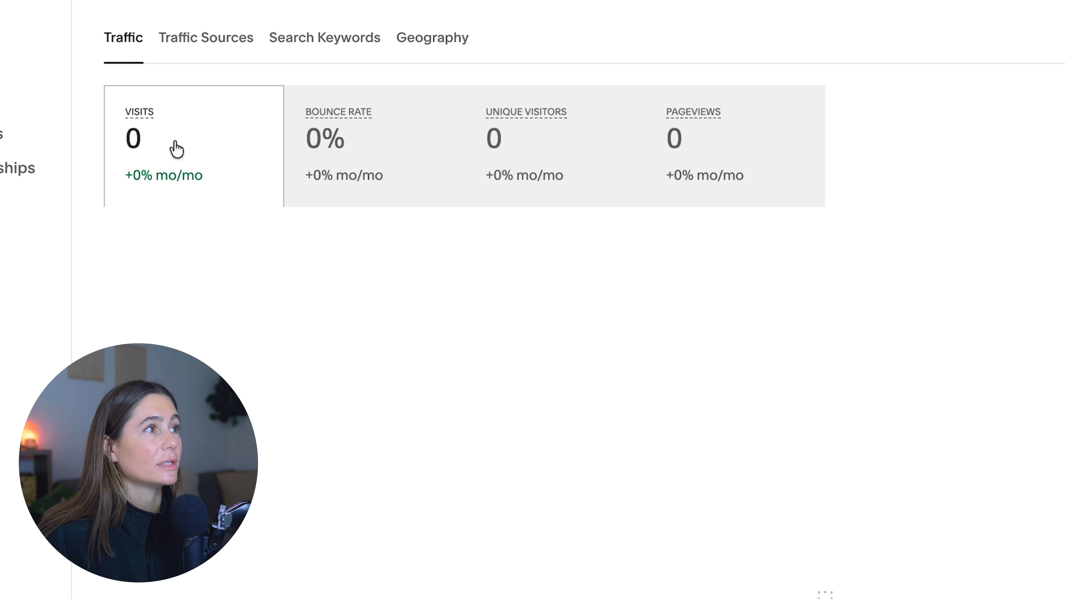
{"action": "left_click", "coordinate": [322, 148]}
{"action": "left_click", "coordinate": [528, 162]}
{"action": "left_click", "coordinate": [712, 171]}
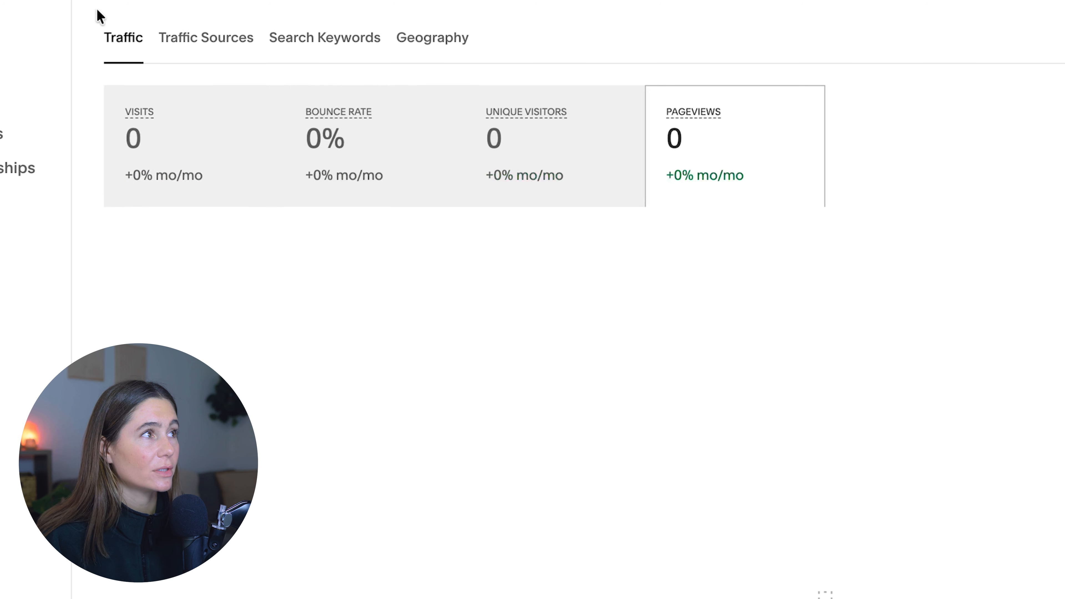
{"action": "left_click", "coordinate": [215, 42]}
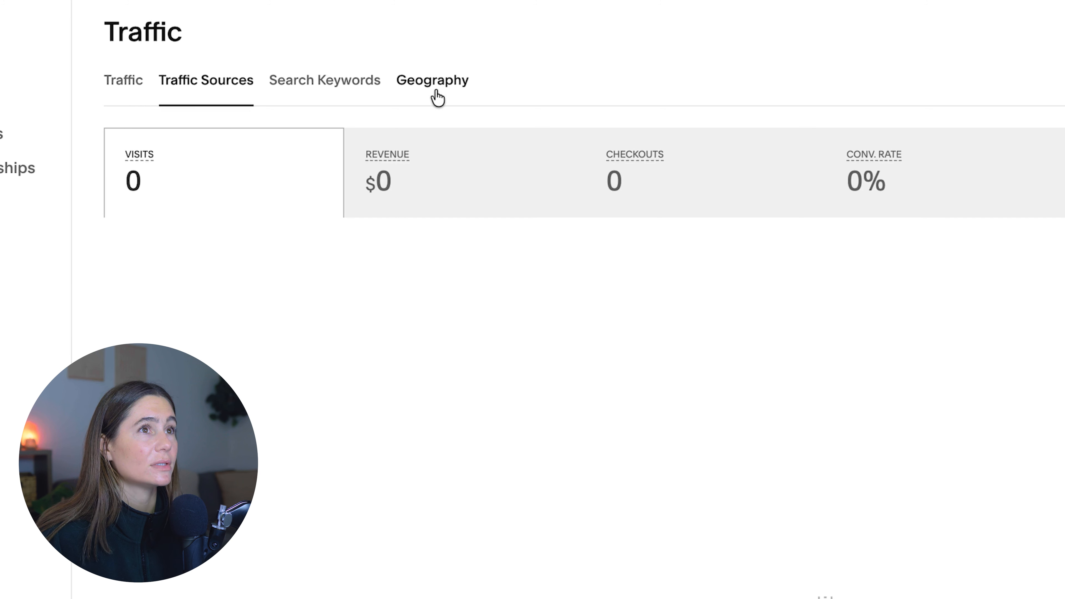
{"action": "left_click", "coordinate": [950, 44]}
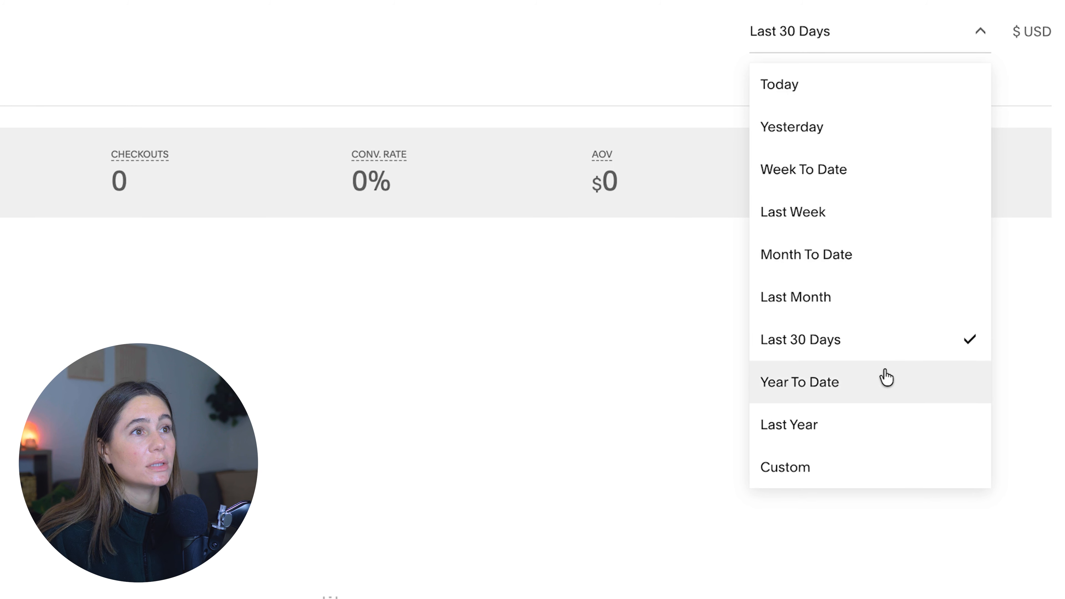